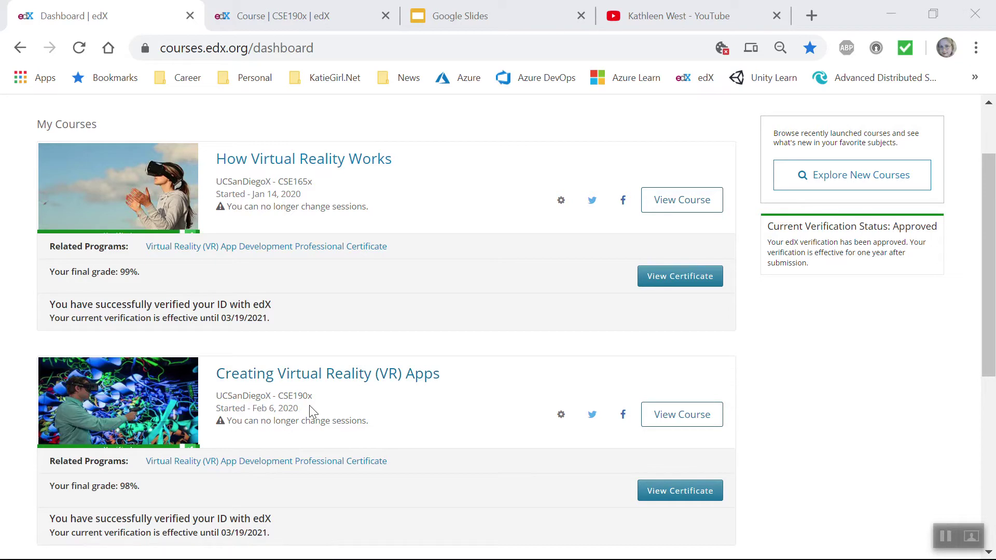
Review the VR courses on the edX dashboard and switch to the YouTube channel's video list.
{"action": "scroll", "coordinate": [418, 301], "scroll_direction": "up", "scroll_amount": 2}
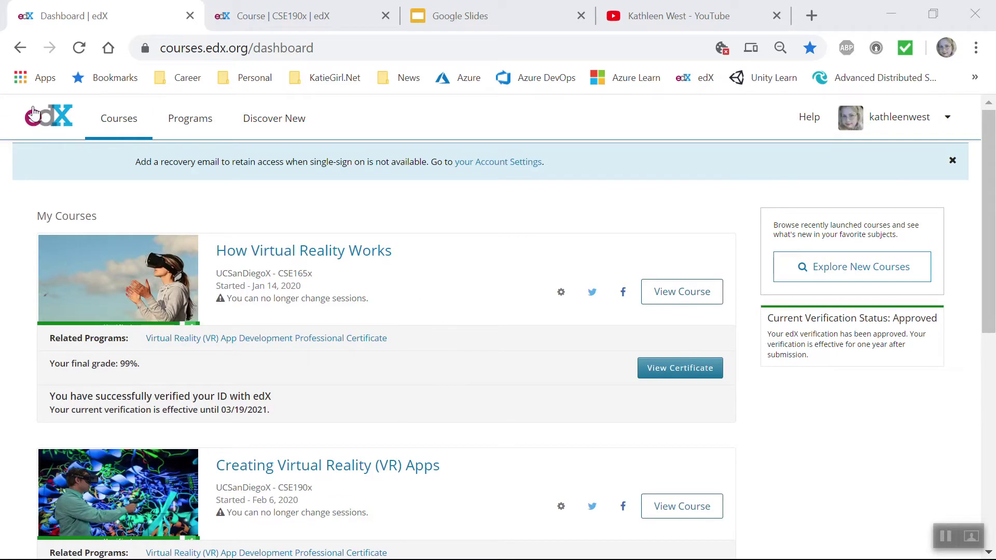
{"action": "scroll", "coordinate": [463, 262], "scroll_direction": "down", "scroll_amount": 2}
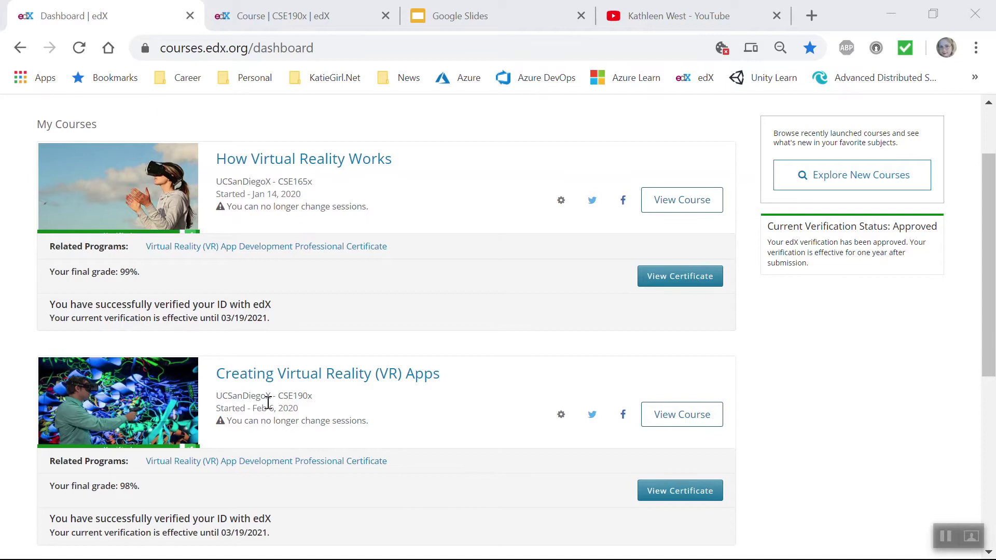
{"action": "scroll", "coordinate": [450, 418], "scroll_direction": "up", "scroll_amount": 2}
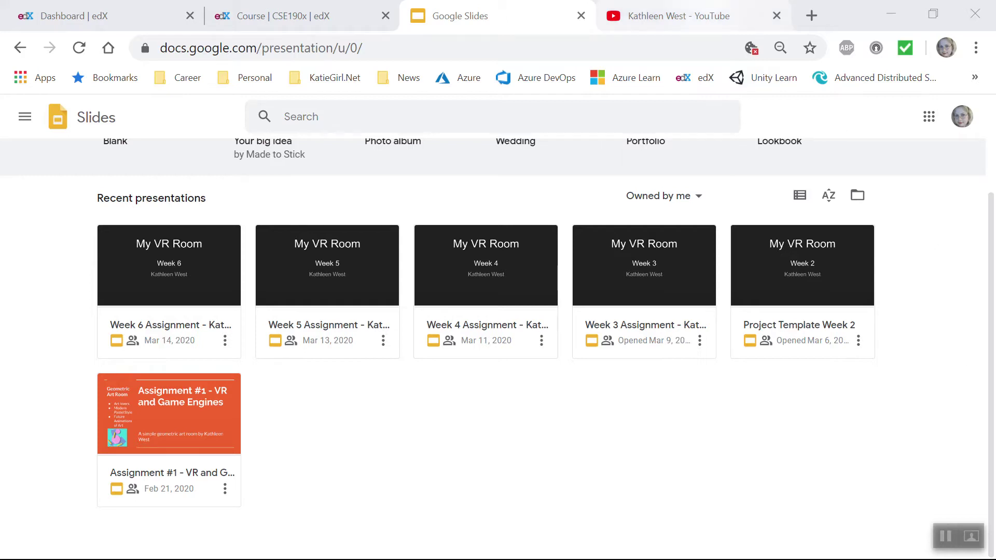
{"action": "left_click", "coordinate": [674, 16]}
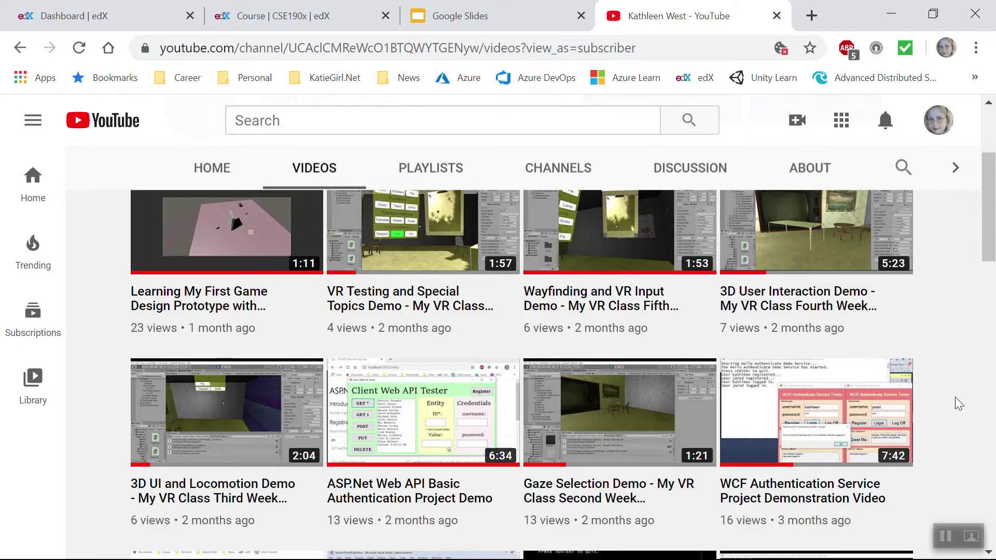
{"action": "left_click", "coordinate": [945, 535]}
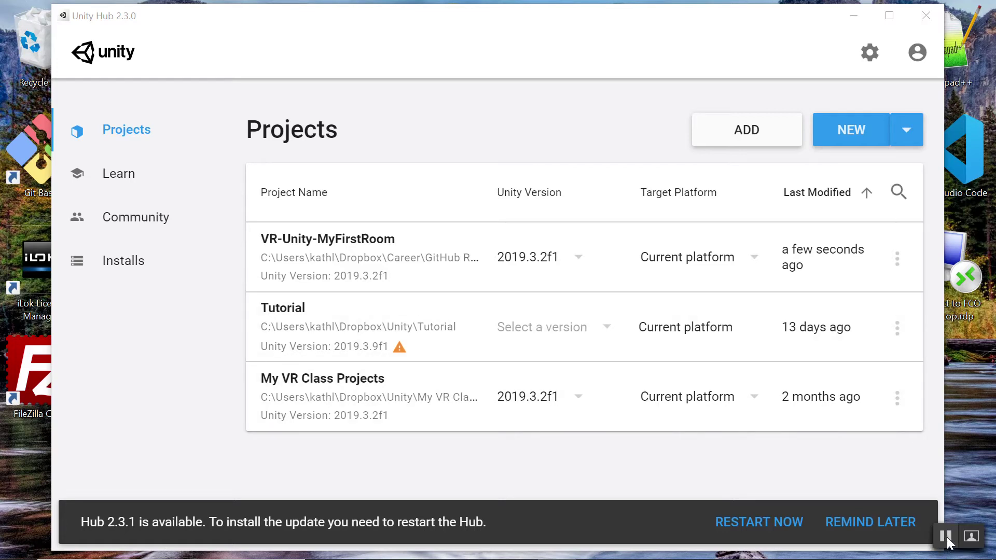
{"action": "left_click", "coordinate": [945, 536]}
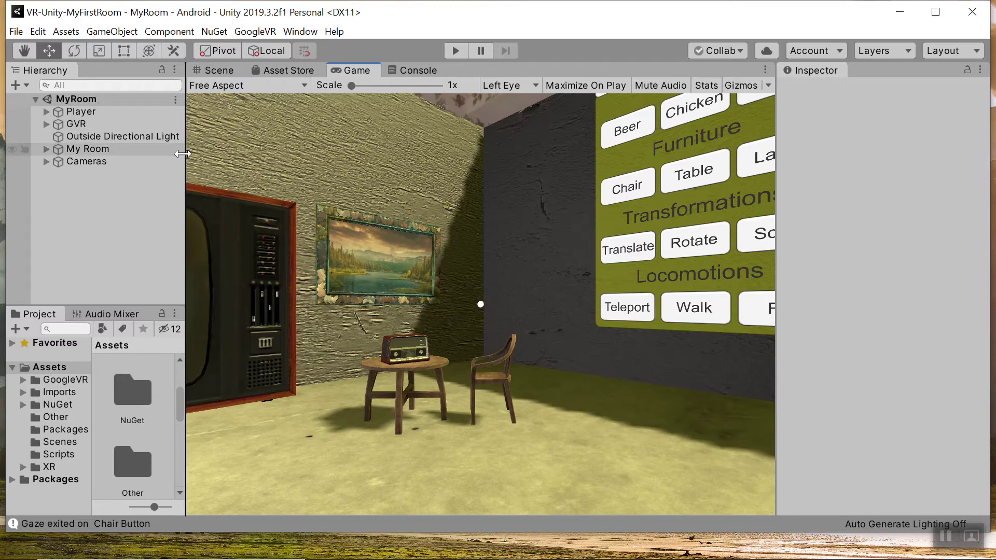
Inspect the Player, My Room, Cameras and GVR objects of the MyRoom scene one after another.
{"action": "left_click", "coordinate": [94, 110]}
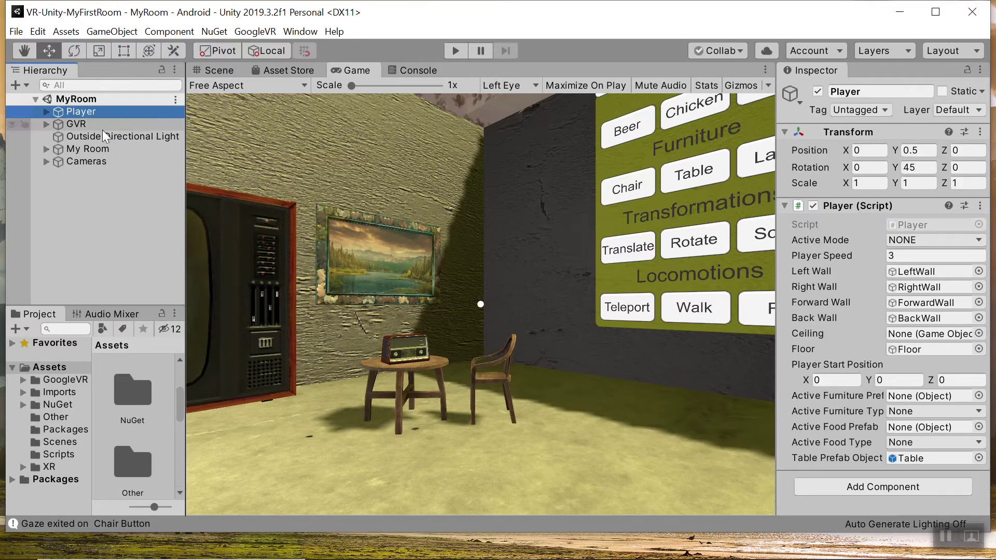
{"action": "left_click", "coordinate": [92, 148]}
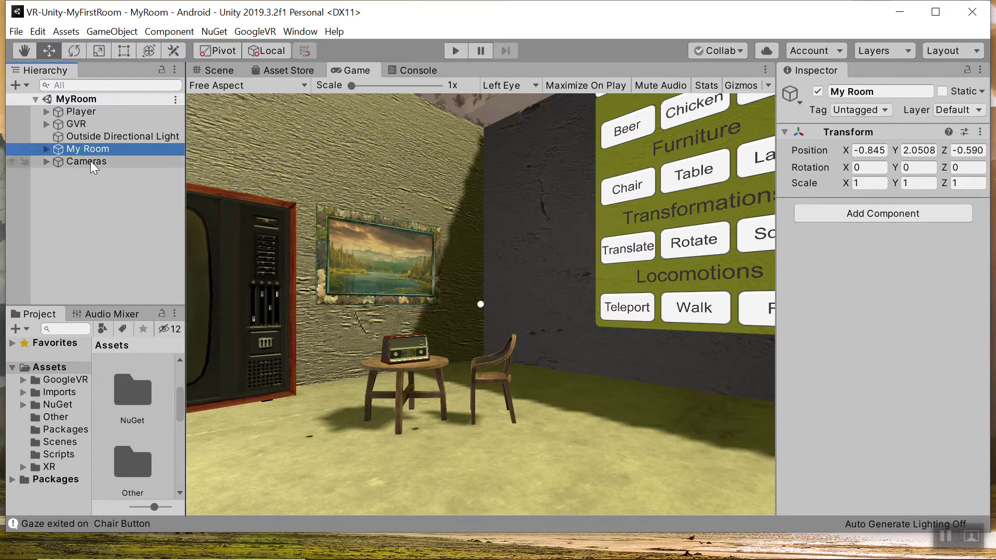
{"action": "left_click", "coordinate": [91, 160]}
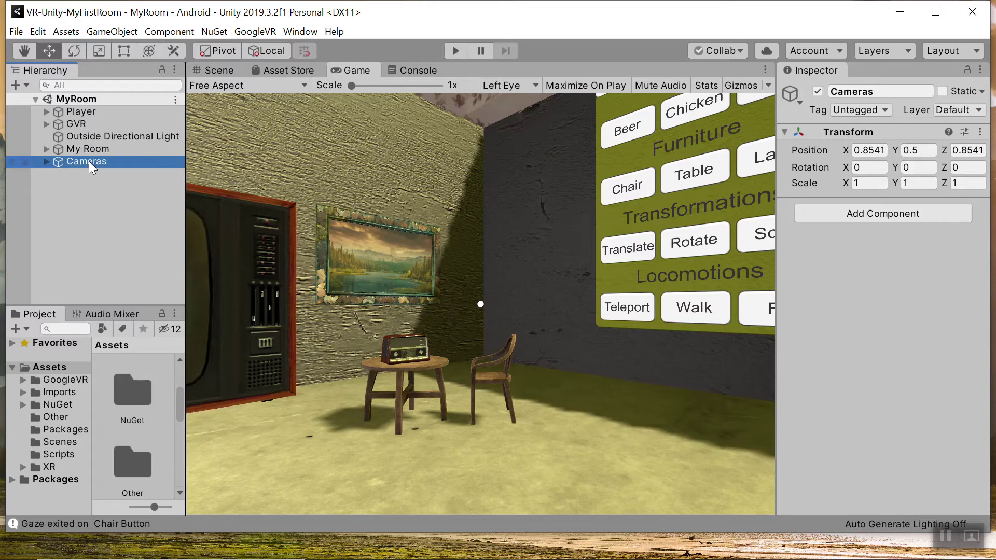
{"action": "left_click", "coordinate": [67, 113]}
{"action": "left_click", "coordinate": [79, 125]}
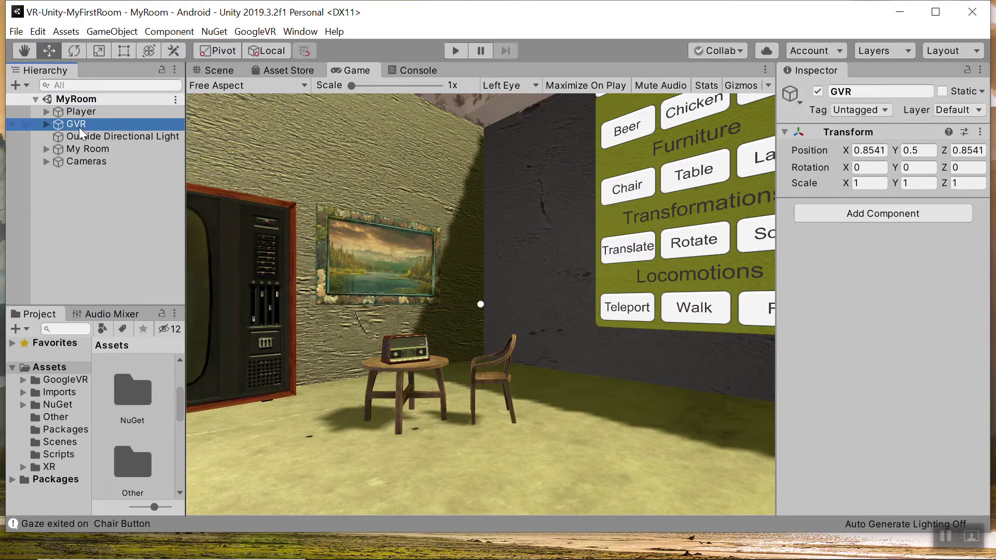
Examine the child objects of GVR and Cameras in the scene hierarchy, collapsing each group again.
{"action": "left_click", "coordinate": [46, 124]}
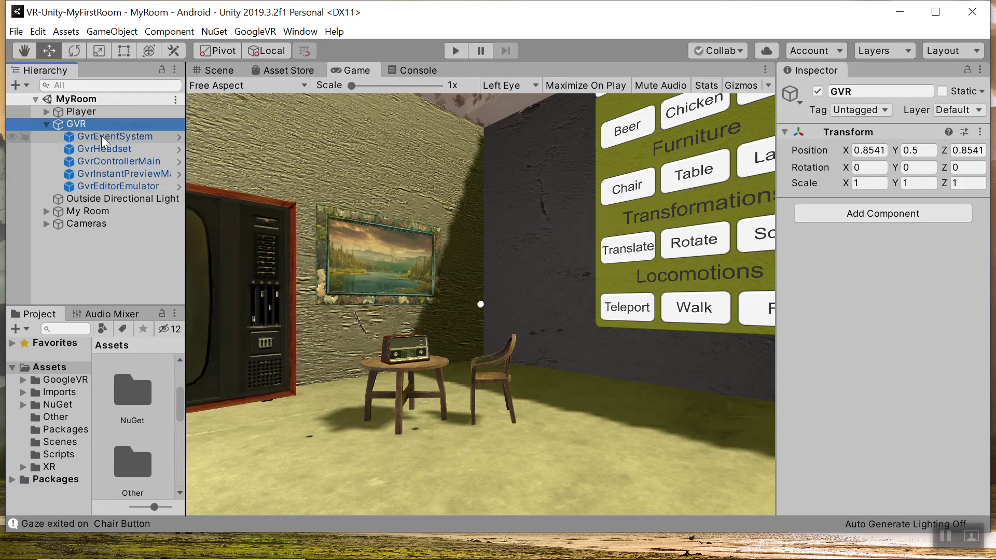
{"action": "left_click", "coordinate": [47, 125]}
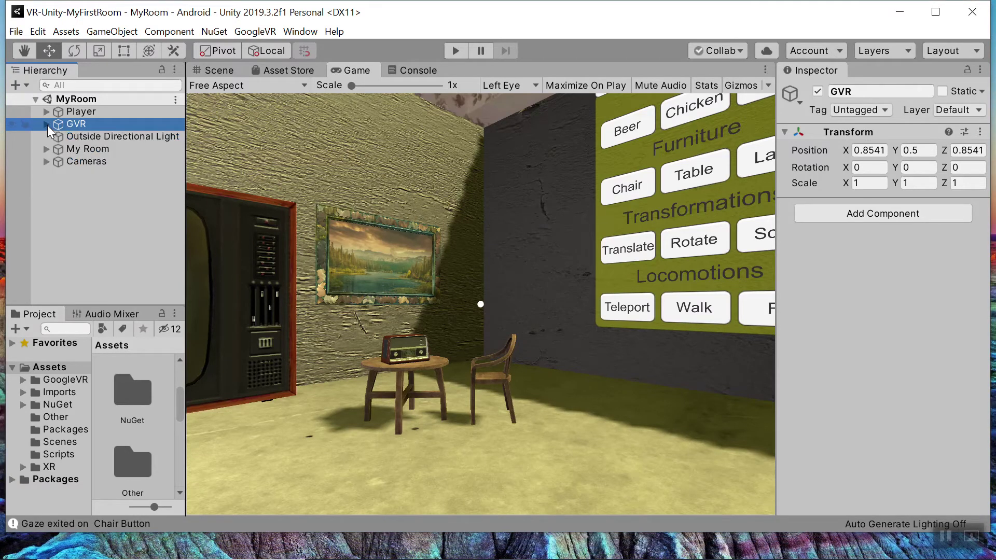
{"action": "left_click", "coordinate": [83, 163]}
{"action": "left_click", "coordinate": [45, 163]}
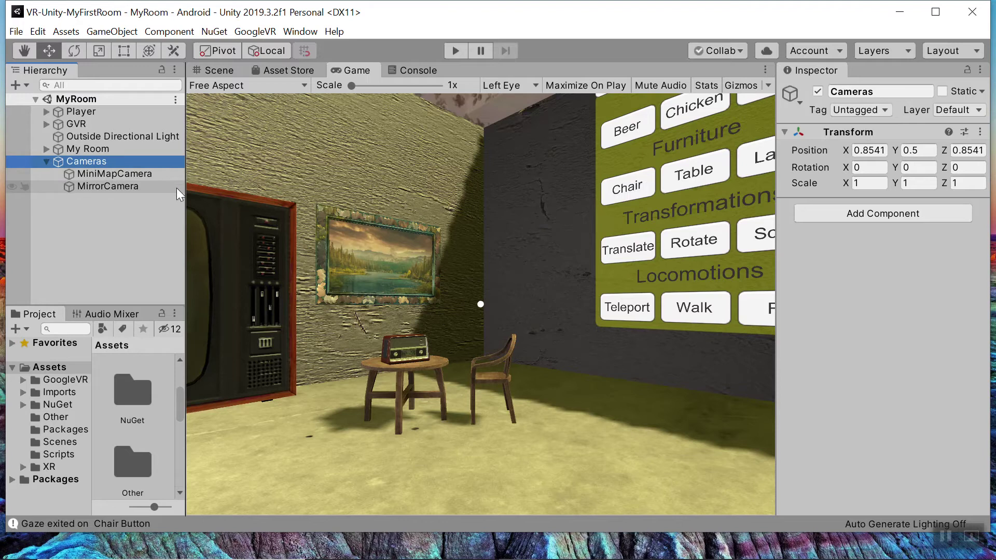
{"action": "left_click", "coordinate": [46, 162]}
Examine the child groups of My Room, inspect its Decorations object, and collapse My Room again.
{"action": "left_click", "coordinate": [84, 152]}
{"action": "left_click", "coordinate": [47, 149]}
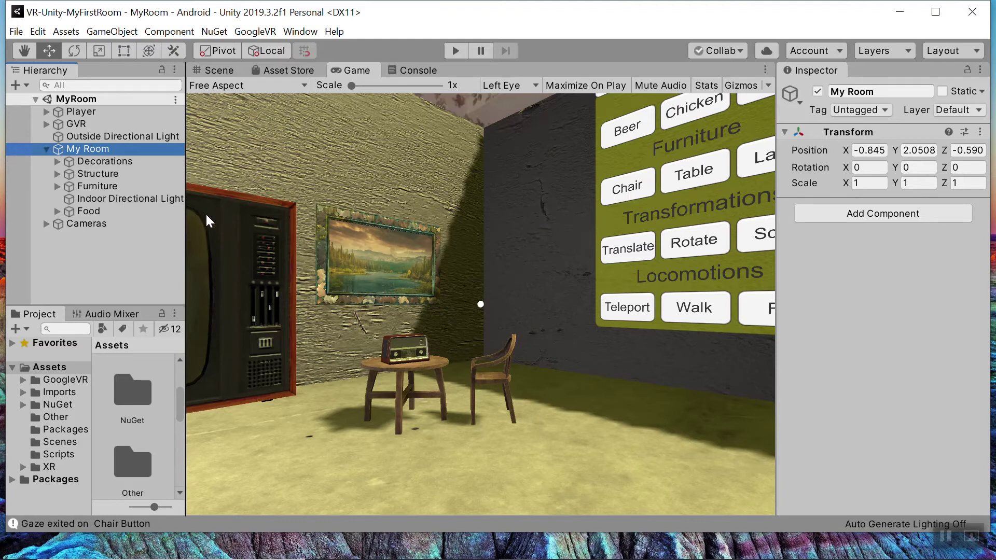
{"action": "left_click", "coordinate": [111, 163]}
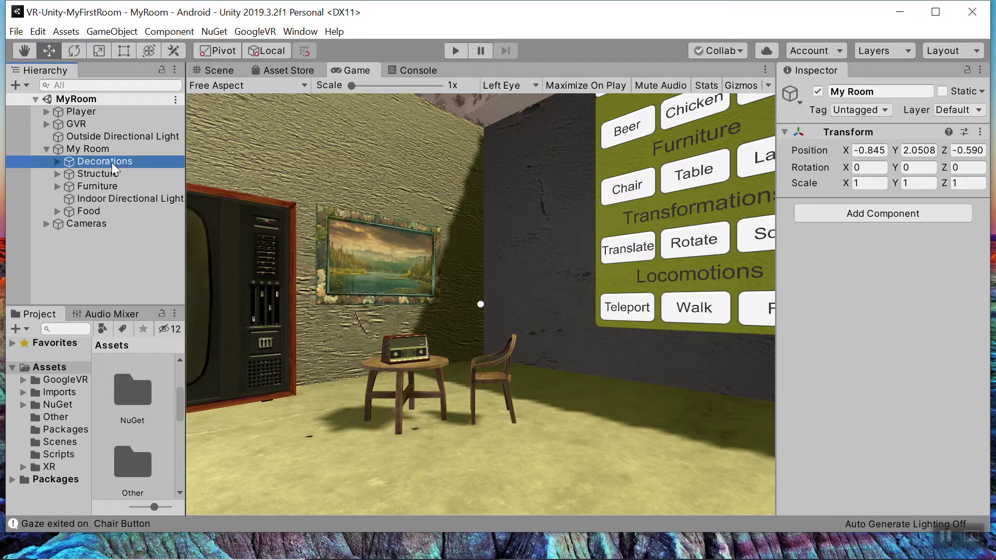
{"action": "left_click", "coordinate": [80, 147]}
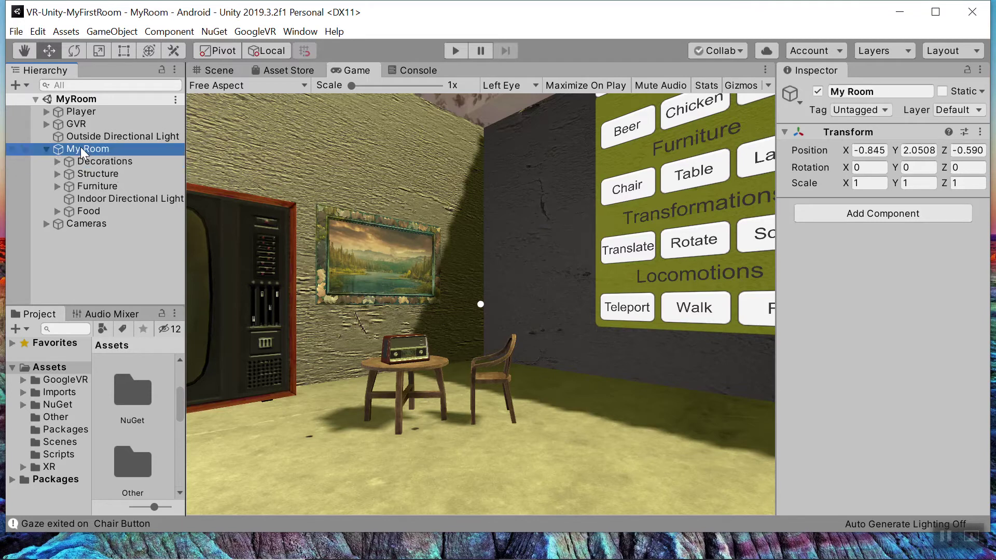
{"action": "left_click", "coordinate": [105, 161]}
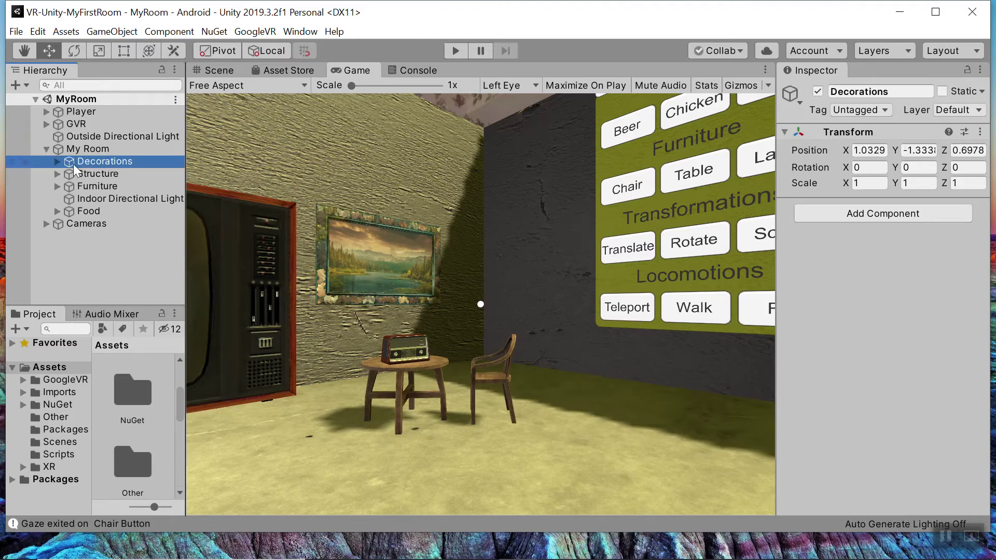
{"action": "left_click", "coordinate": [45, 148]}
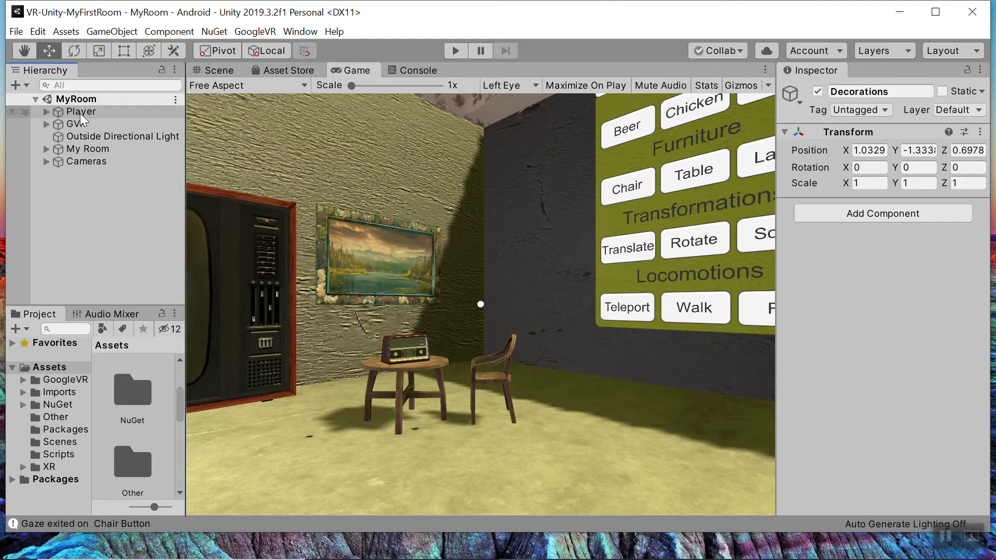
{"action": "left_click", "coordinate": [945, 536]}
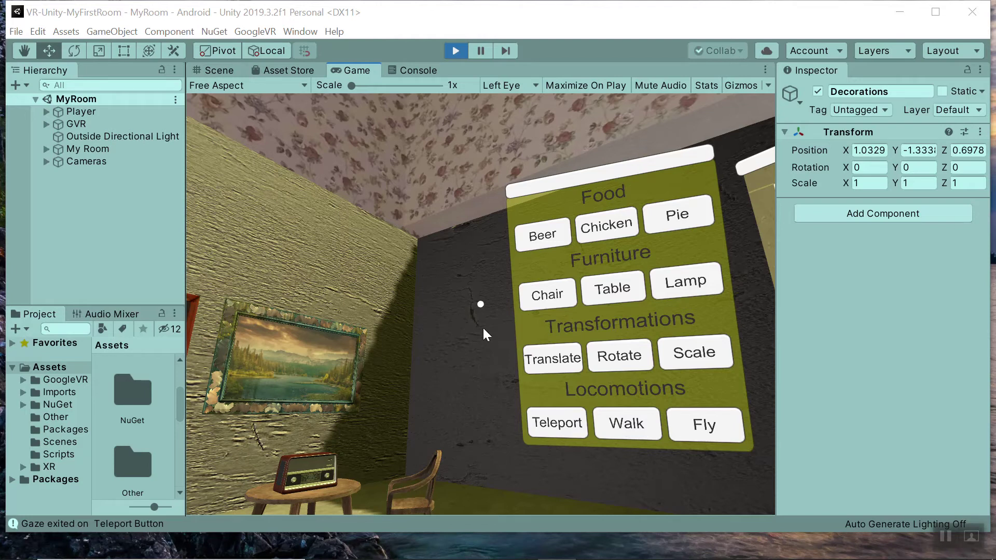
Look around the running VR room, viewing the wall menu, the round table with the radio, and the floor.
{"action": "left_click", "coordinate": [481, 305]}
{"action": "key", "text": "alt"}
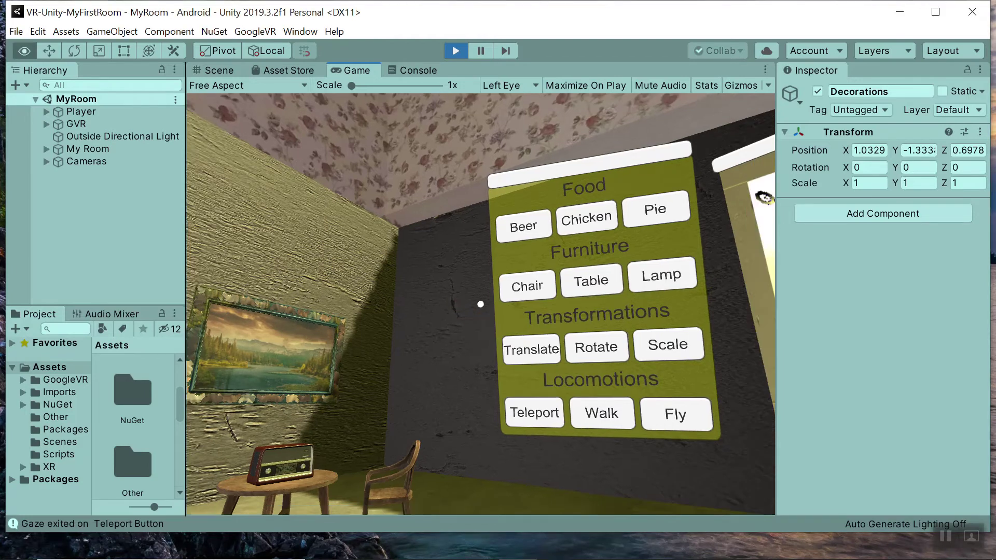
{"action": "key", "text": "alt"}
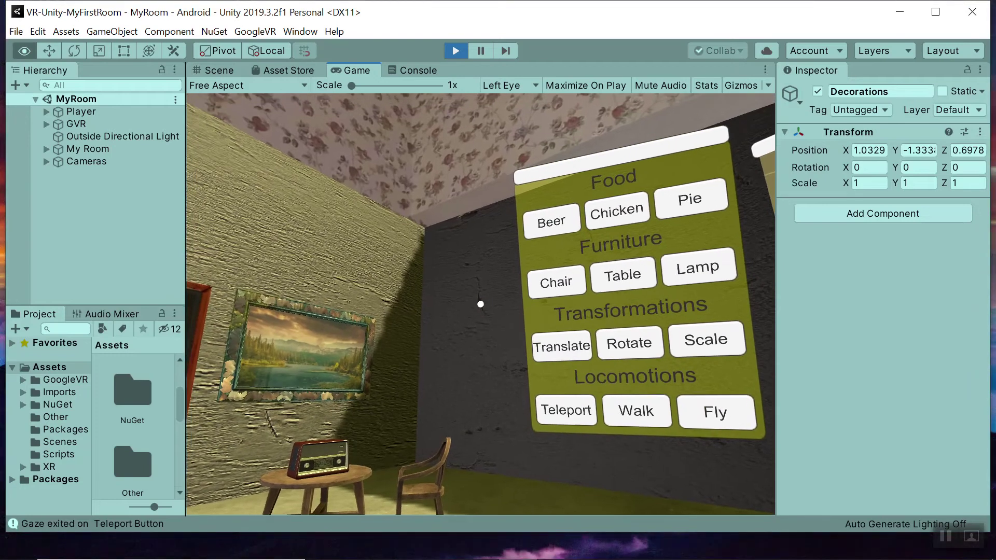
{"action": "key", "text": "alt"}
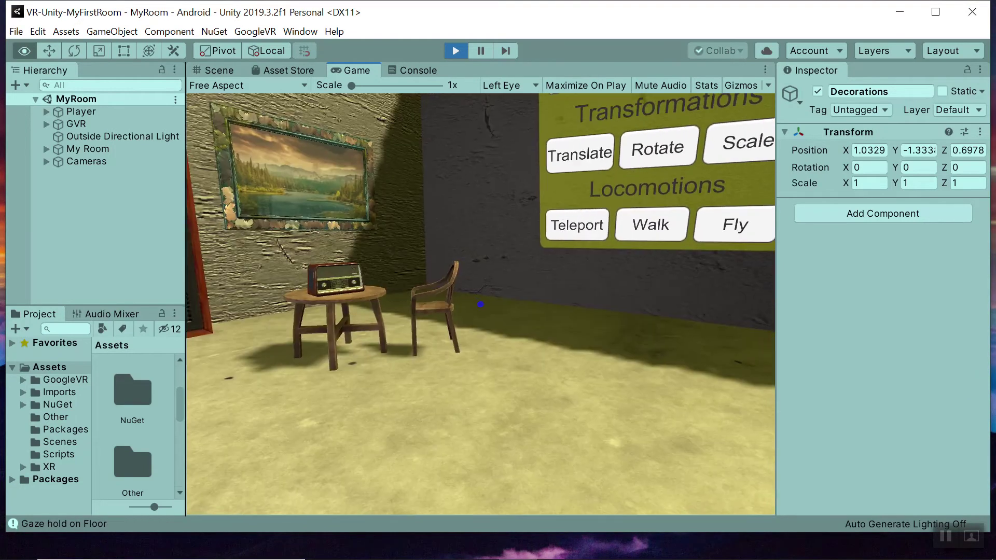
{"action": "key", "text": "alt"}
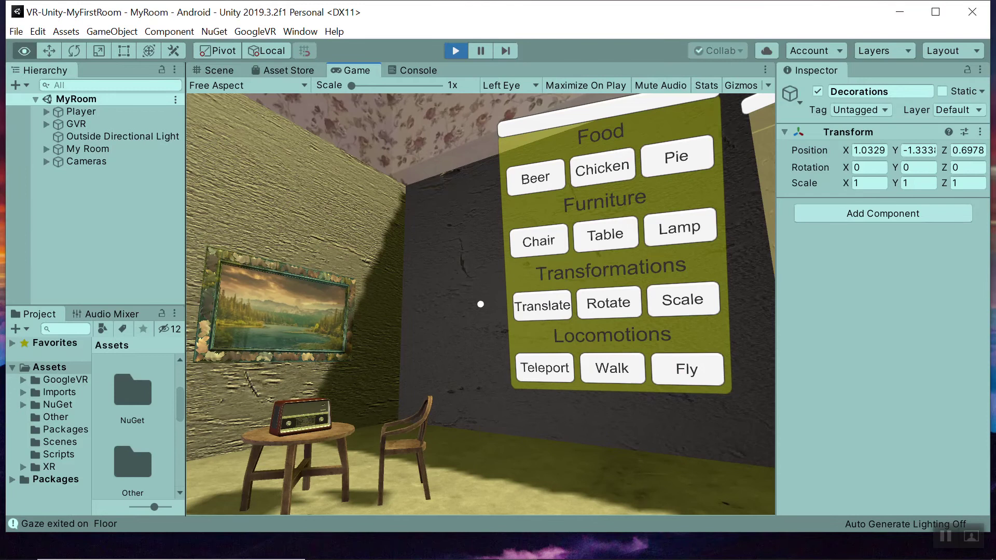
{"action": "key", "text": "alt"}
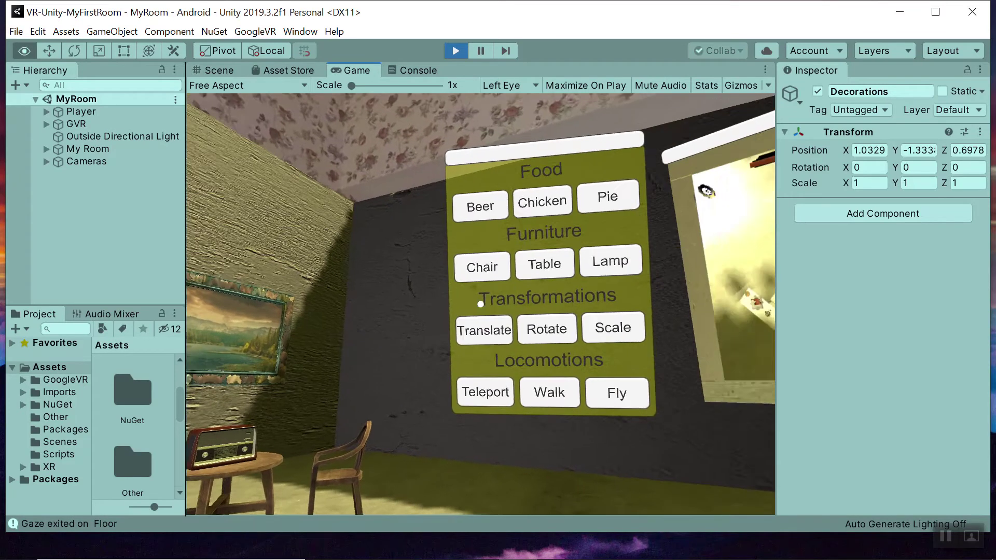
{"action": "key", "text": "alt"}
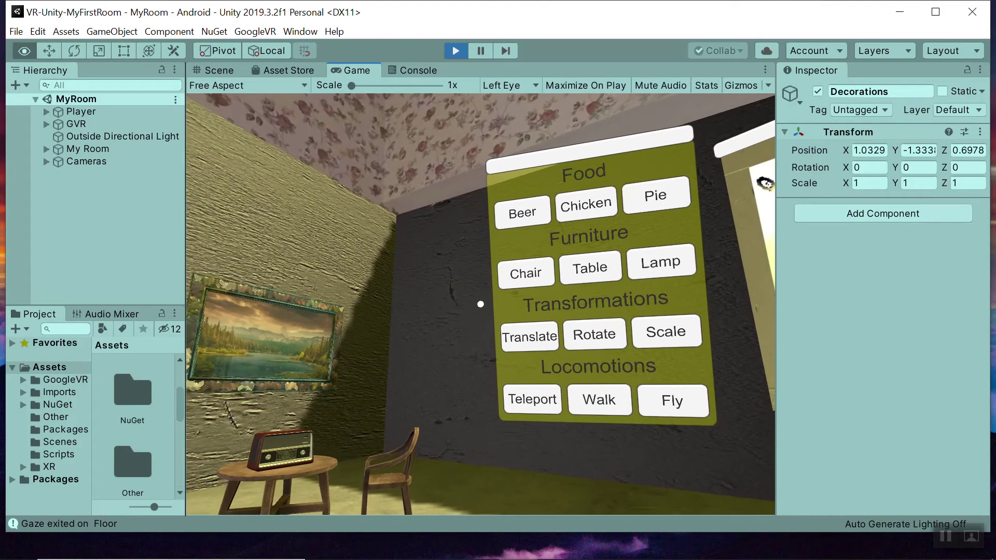
{"action": "key", "text": "alt"}
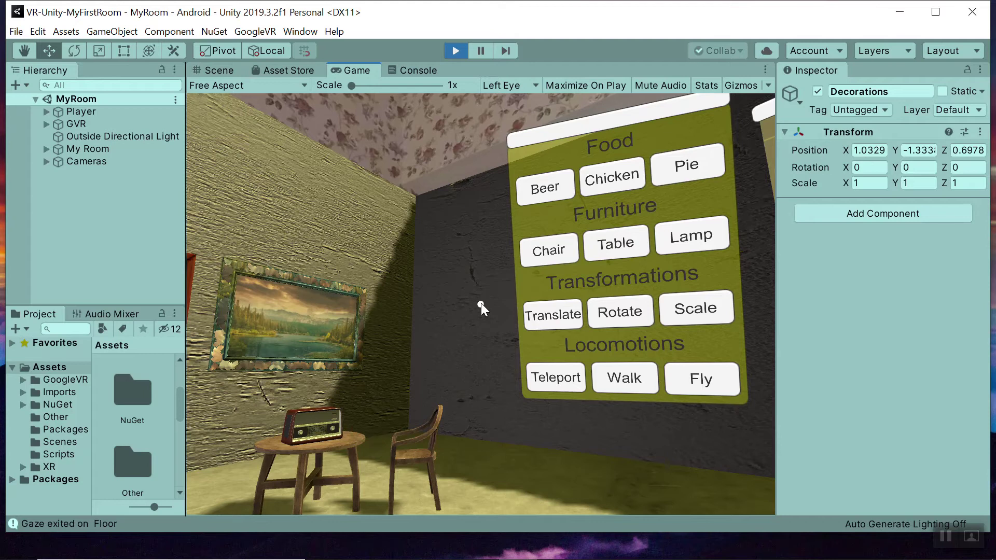
Teleport the player across the VR room by picking spots on the floor, starting in front of the standing lamp.
{"action": "key", "text": "alt"}
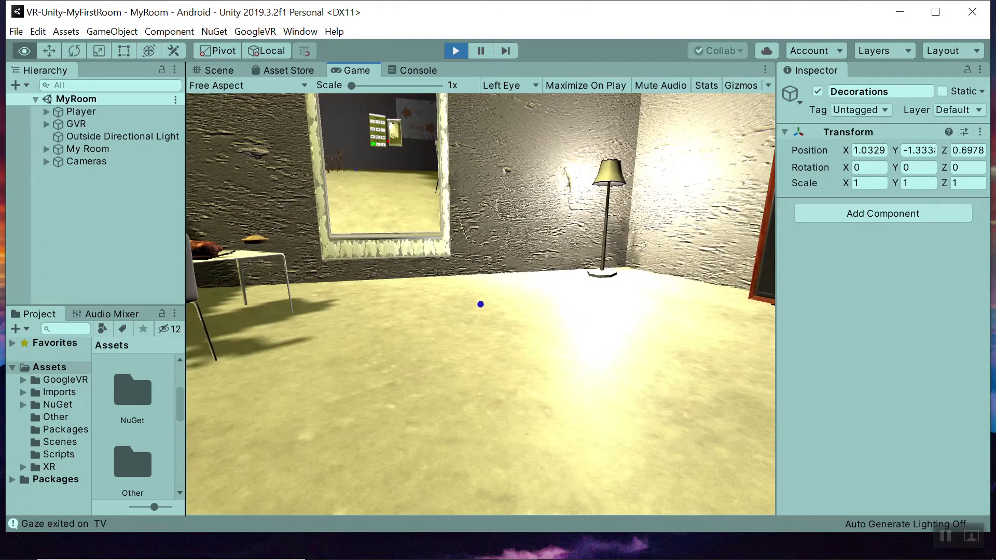
{"action": "left_click", "coordinate": [480, 304]}
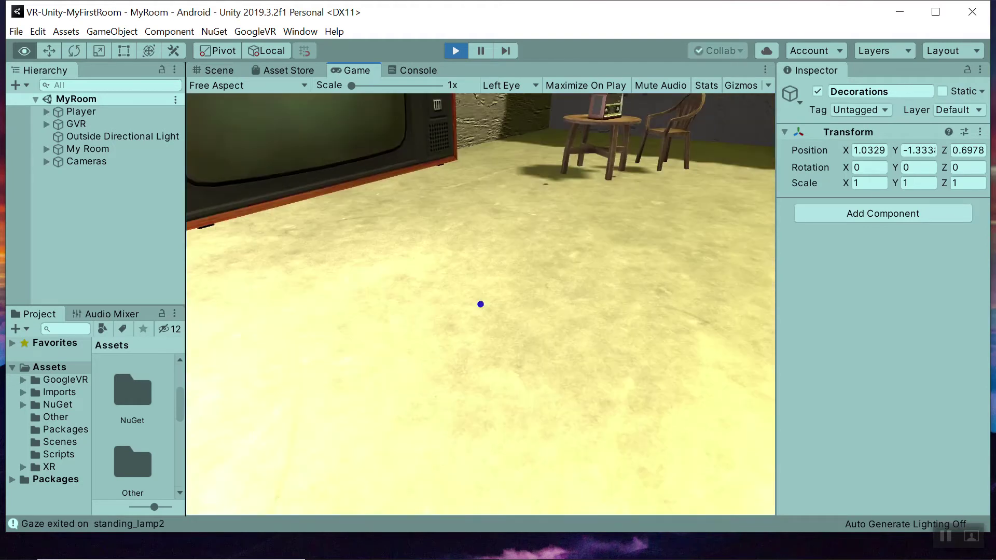
{"action": "left_click", "coordinate": [480, 304]}
Switch the player's locomotion to Fly on the wall menu and look around the room.
{"action": "key", "text": "alt"}
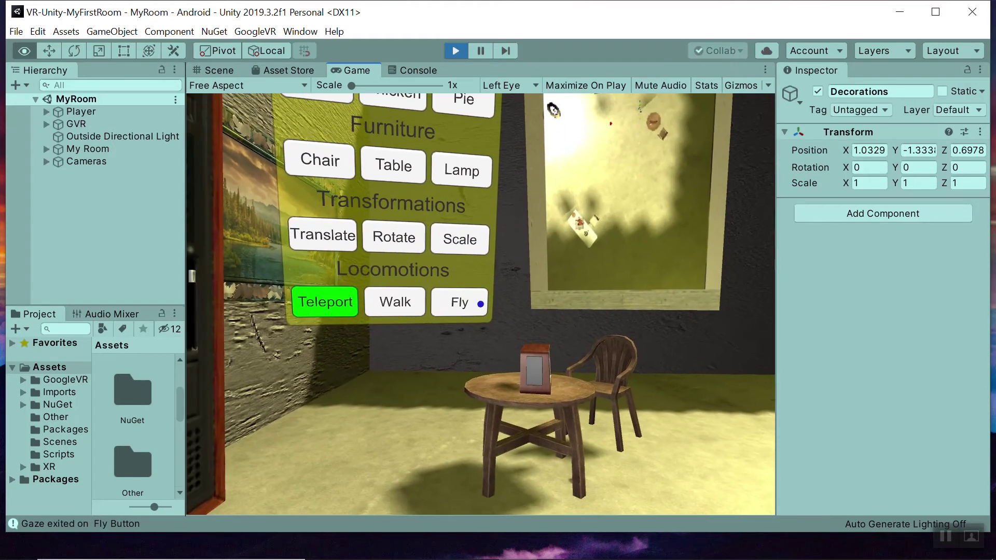
{"action": "left_click", "coordinate": [480, 304]}
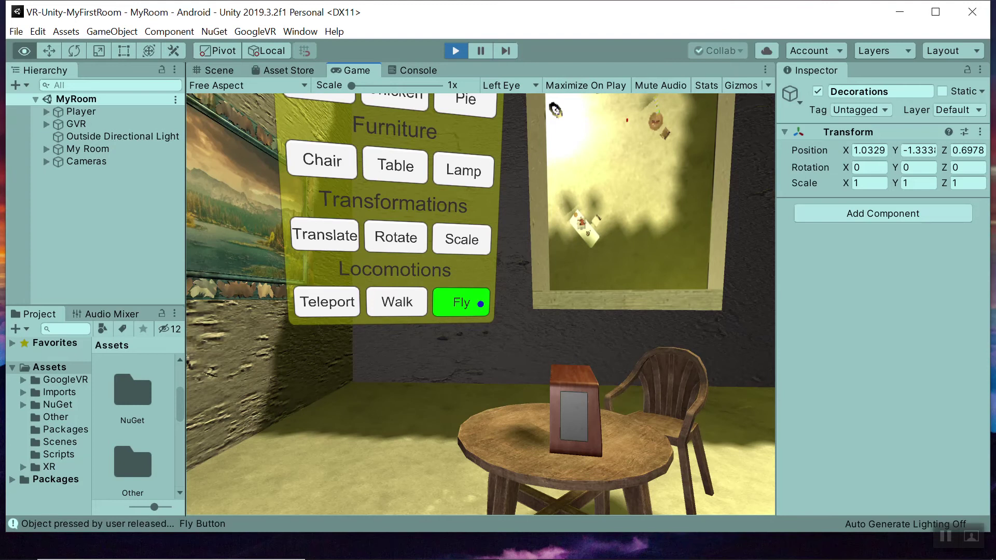
{"action": "key", "text": "alt"}
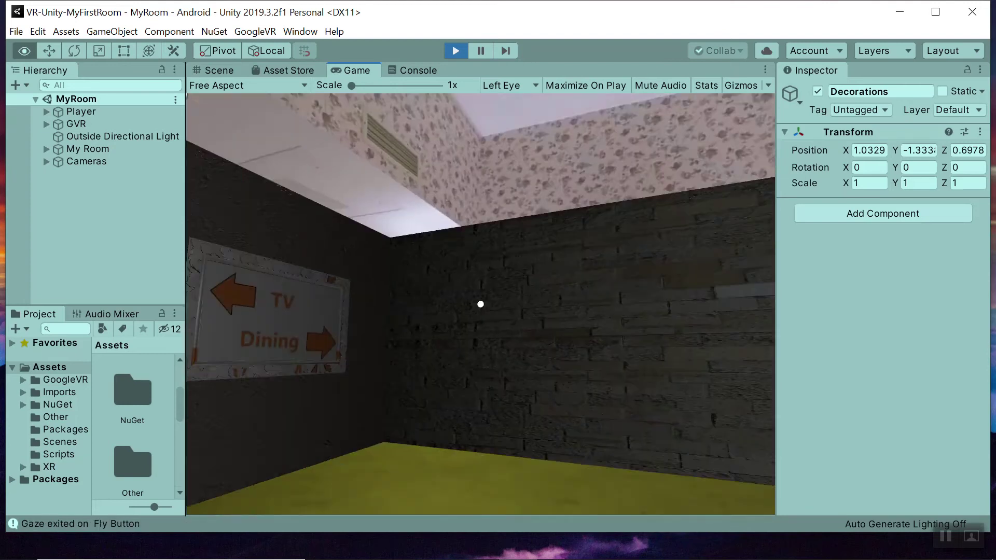
{"action": "key", "text": "alt"}
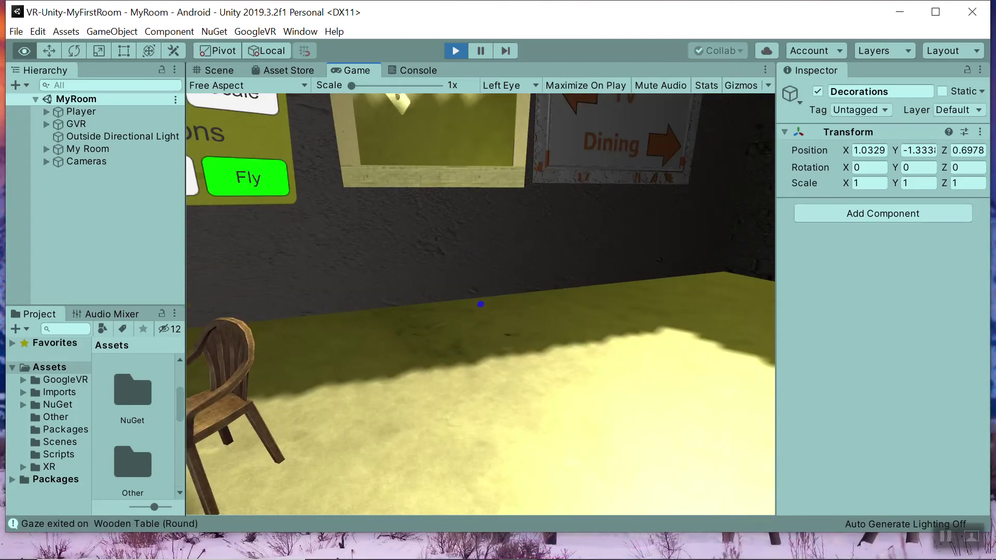
{"action": "key", "text": "alt"}
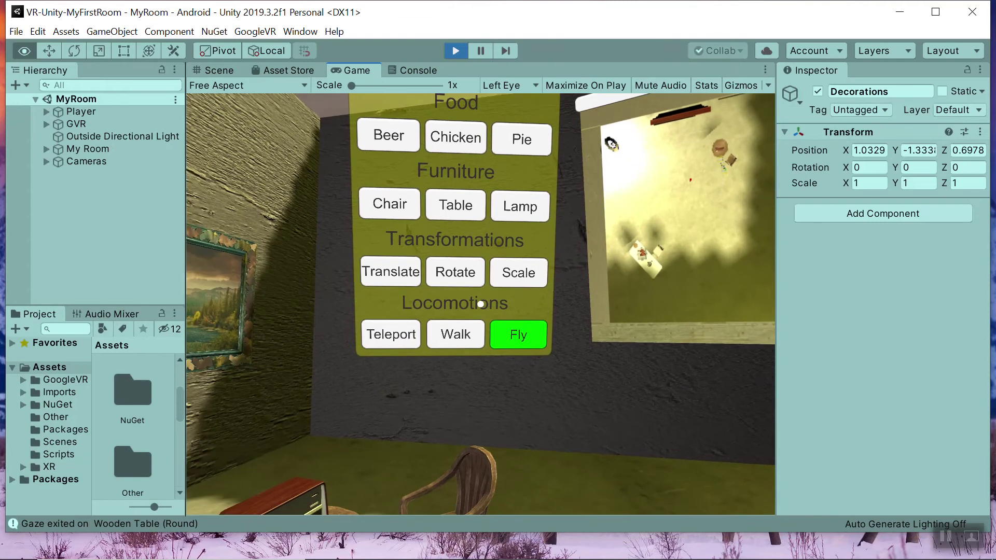
{"action": "key", "text": "alt"}
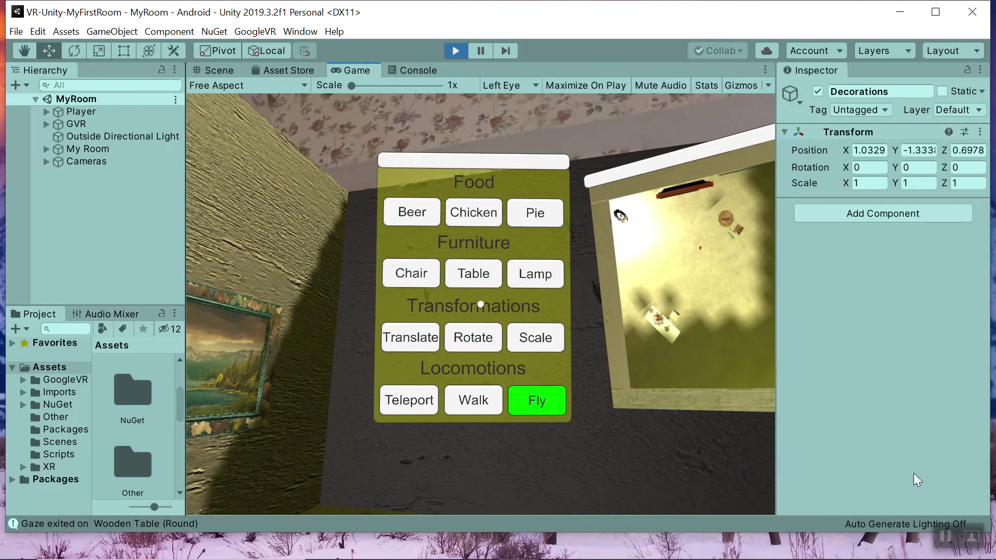
{"action": "left_click", "coordinate": [945, 538]}
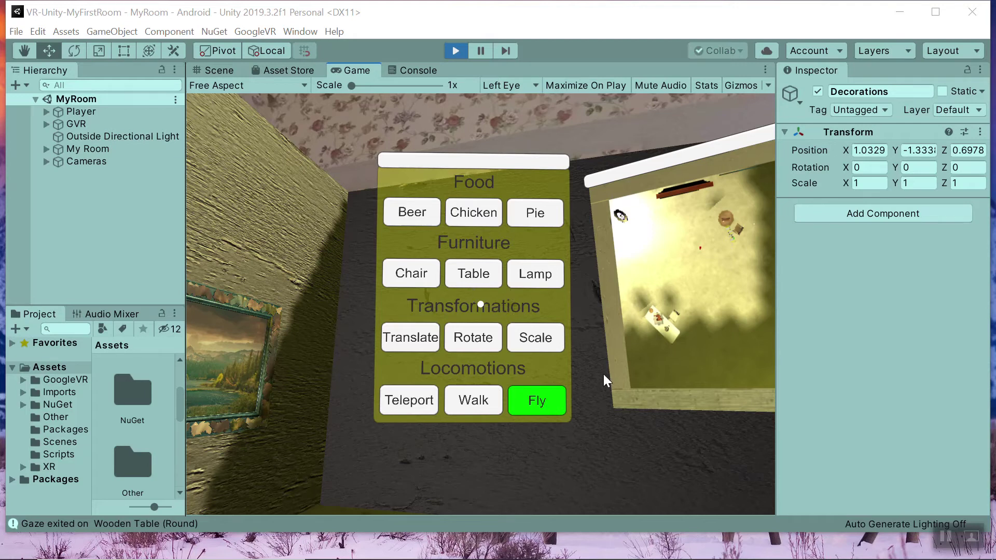
Switch off the Fly locomotion on the wall menu after looking around the room and tilting the head.
{"action": "left_click", "coordinate": [580, 346]}
{"action": "key", "text": "alt"}
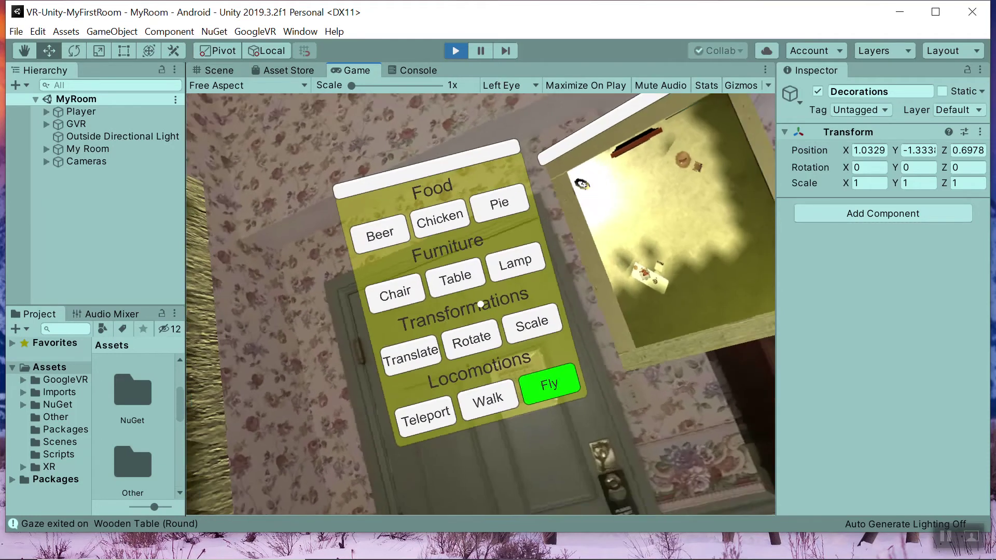
{"action": "key", "text": "ctrl"}
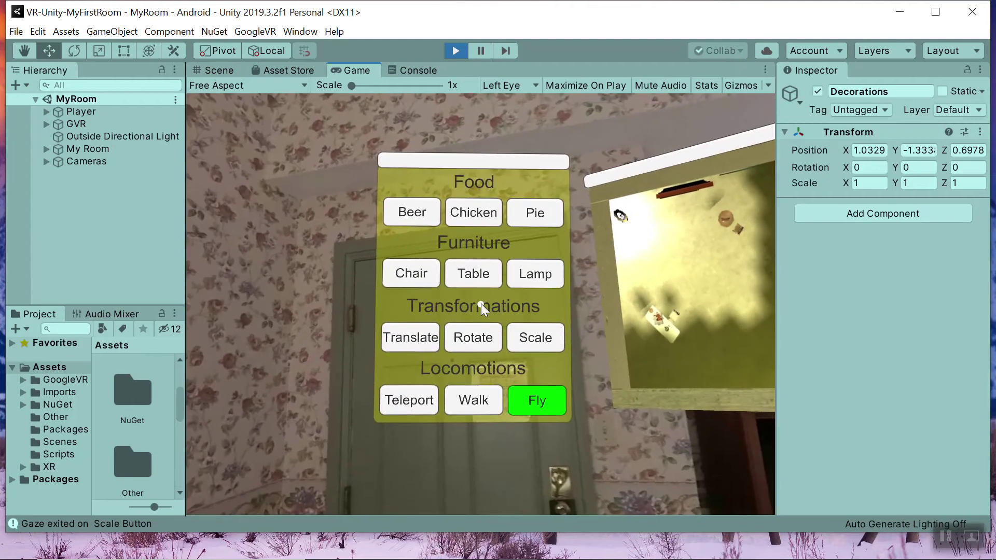
{"action": "key", "text": "alt"}
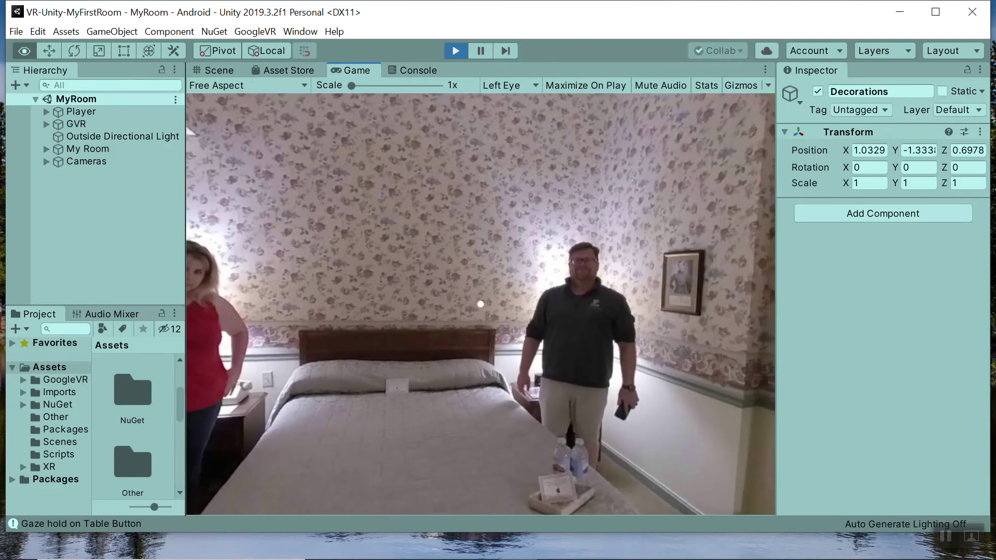
{"action": "key", "text": "alt"}
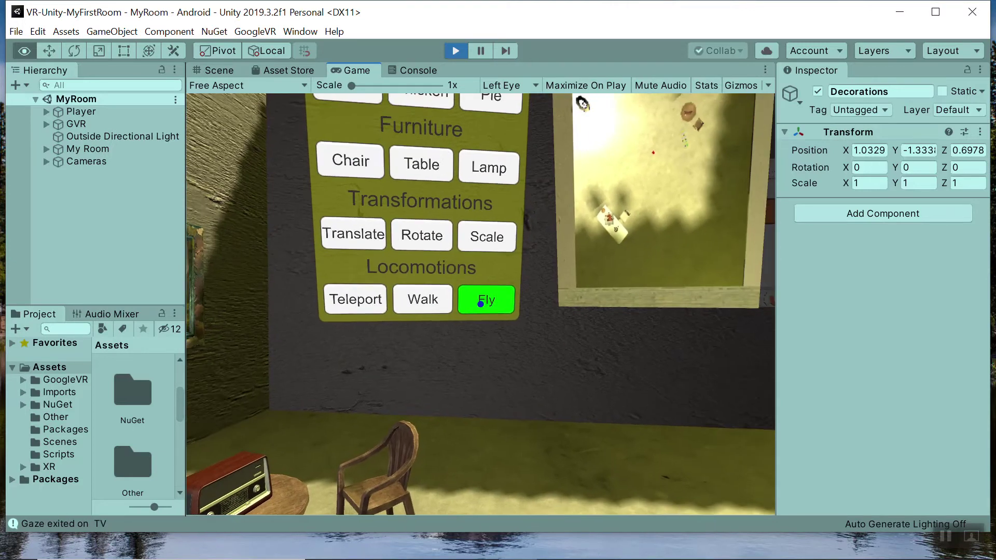
{"action": "left_click", "coordinate": [480, 304], "text": "alt"}
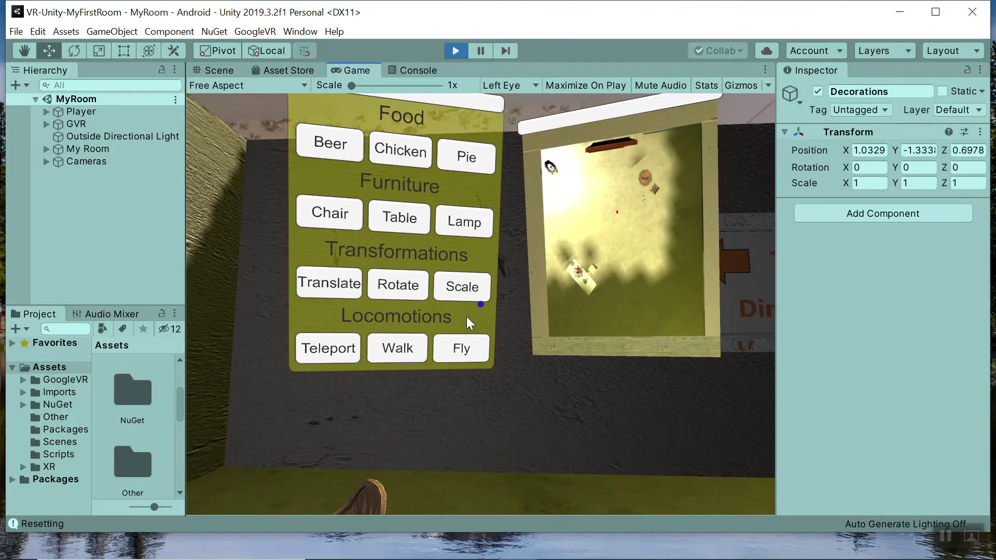
Choose Table under Furniture on the wall menu and place a white table on the floor near the Dining sign.
{"action": "key", "text": "alt"}
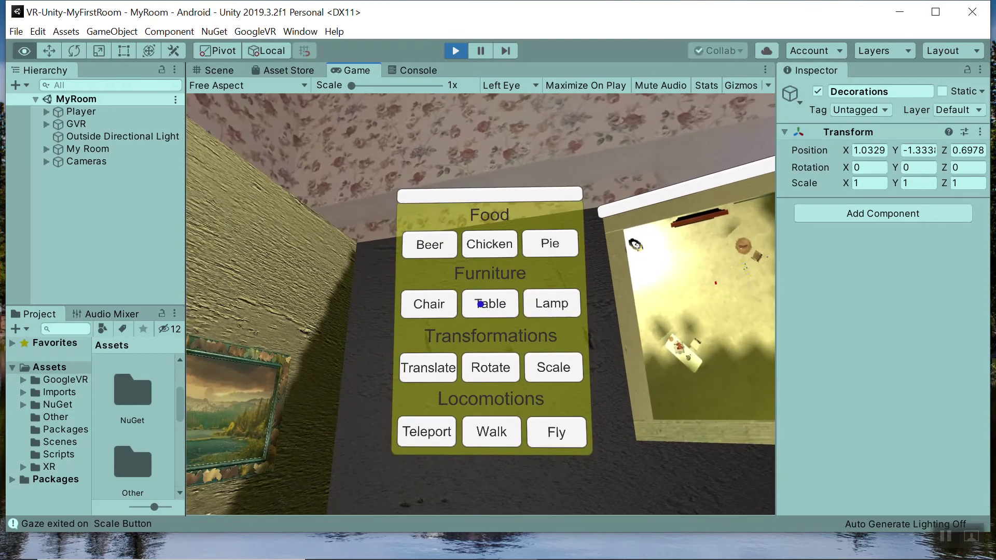
{"action": "left_click", "coordinate": [480, 304]}
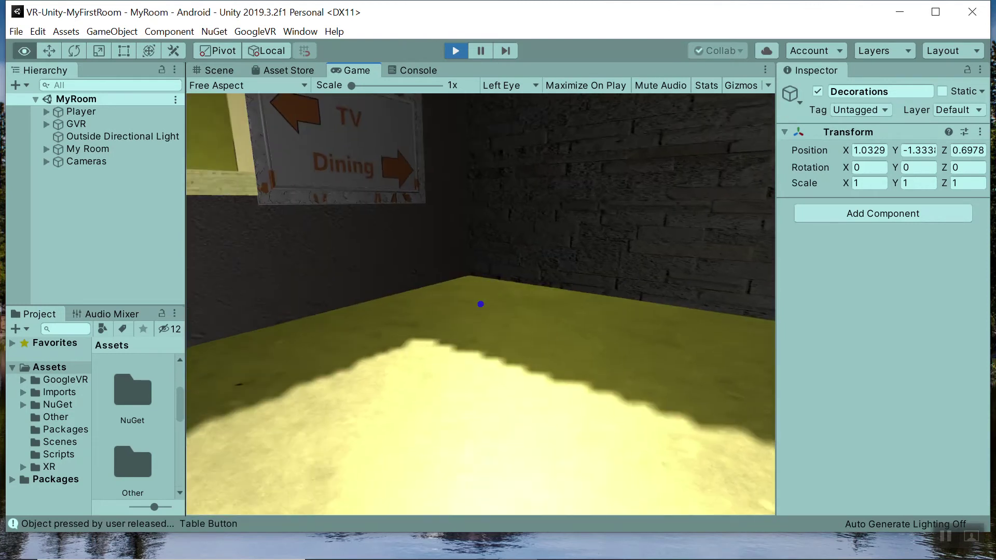
{"action": "left_click", "coordinate": [480, 304]}
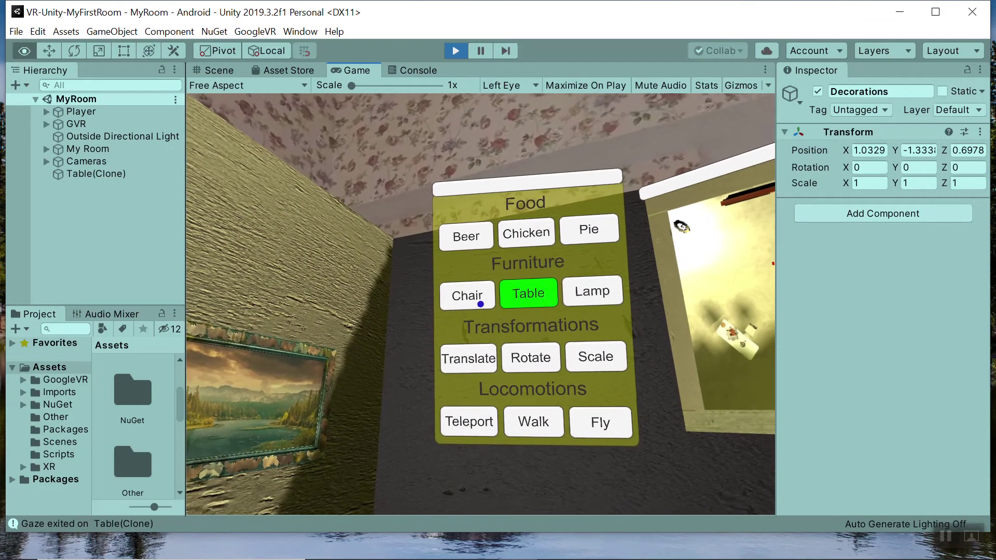
Place a chair behind the new white table and a standing lamp on the floor beside it.
{"action": "left_click", "coordinate": [480, 304]}
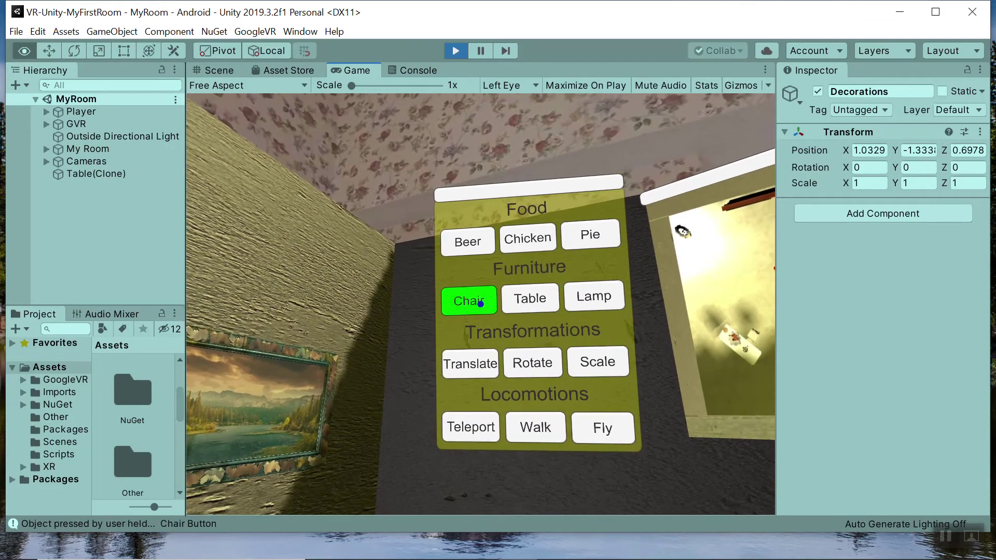
{"action": "left_click", "coordinate": [480, 304]}
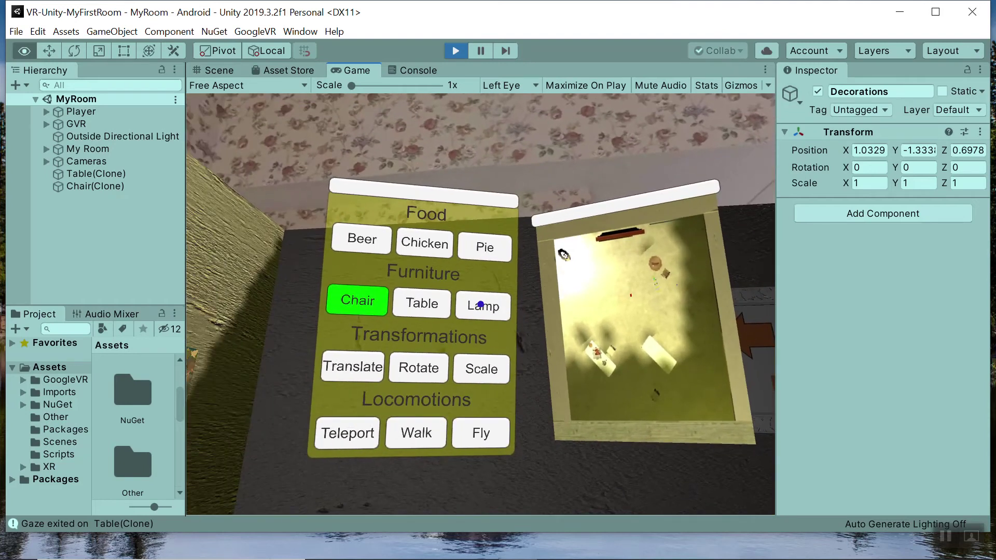
{"action": "left_click", "coordinate": [481, 303]}
{"action": "left_click", "coordinate": [481, 304]}
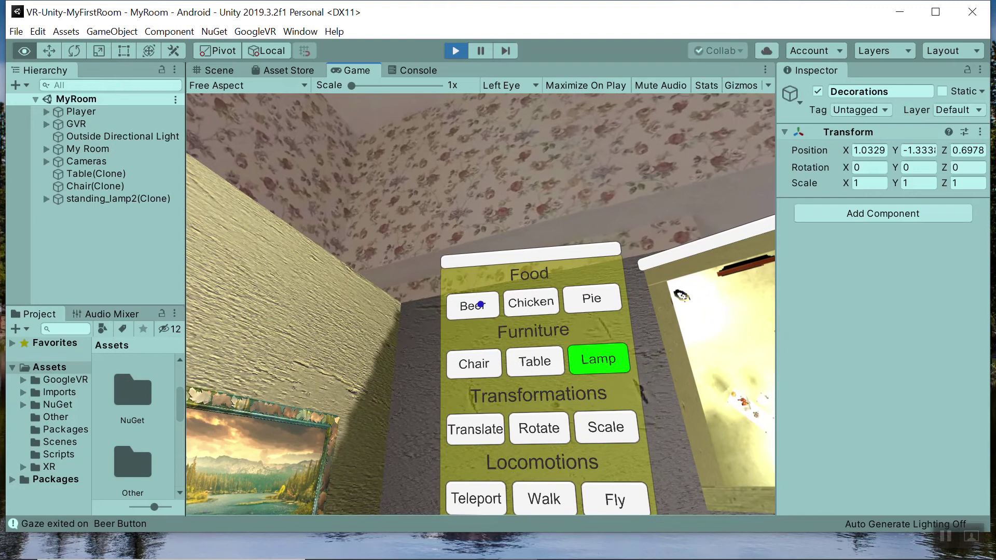
Place a beer mug and a piece of chicken from the Food menu on the new white table.
{"action": "left_click", "coordinate": [480, 304]}
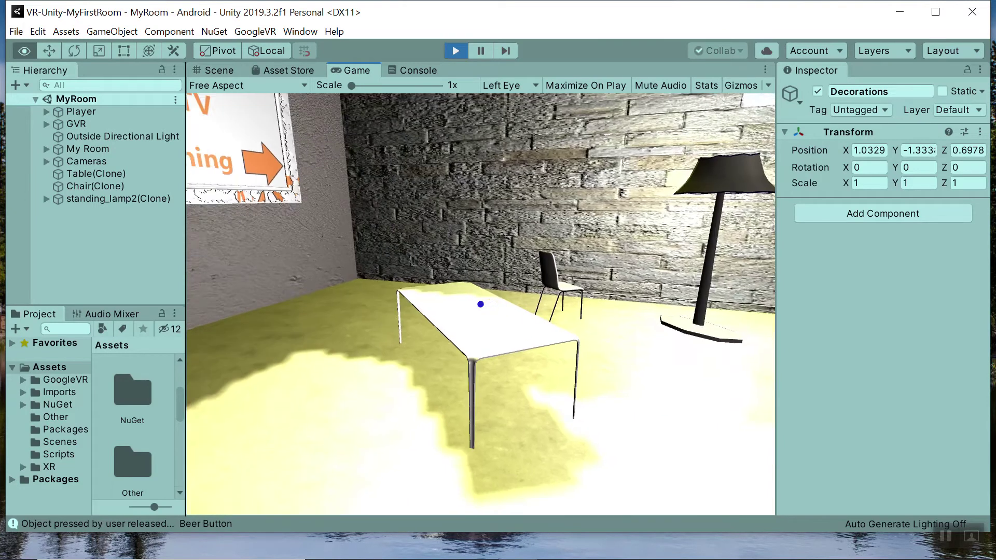
{"action": "left_click", "coordinate": [481, 304]}
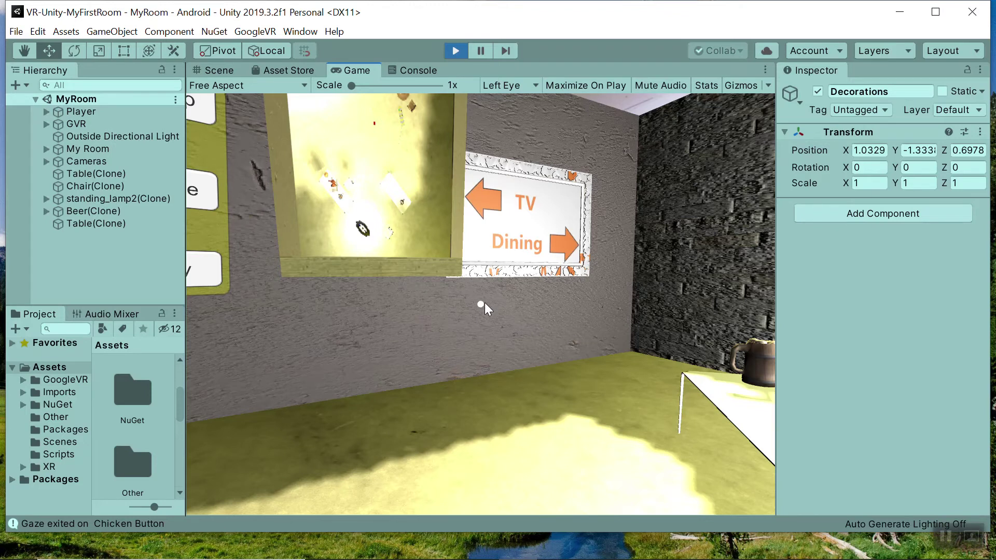
{"action": "key", "text": "alt"}
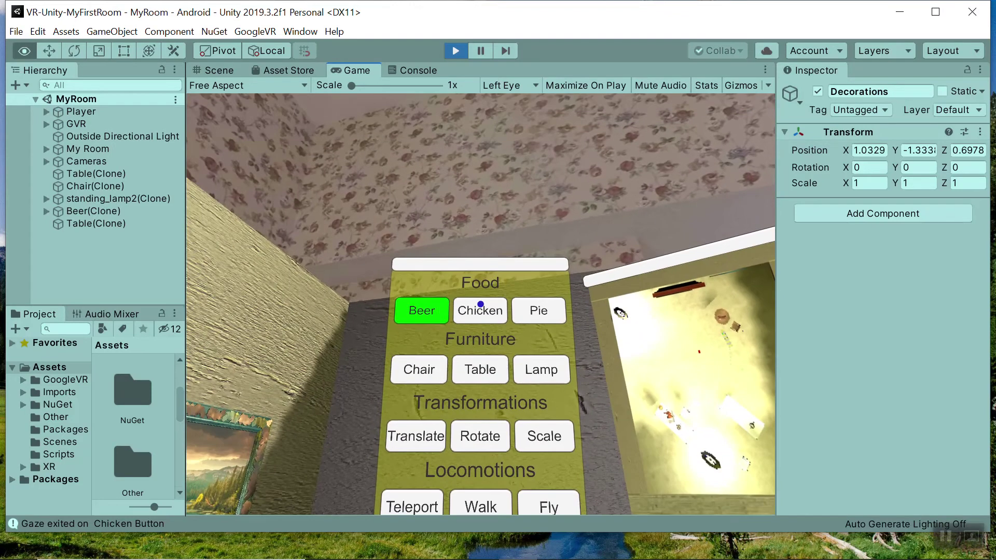
{"action": "left_click", "coordinate": [480, 304]}
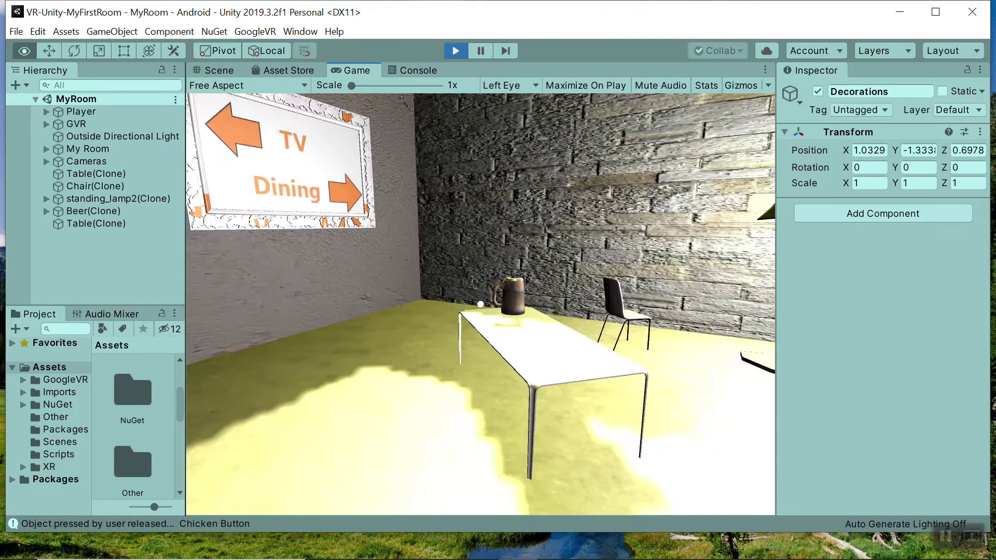
{"action": "left_click", "coordinate": [480, 304]}
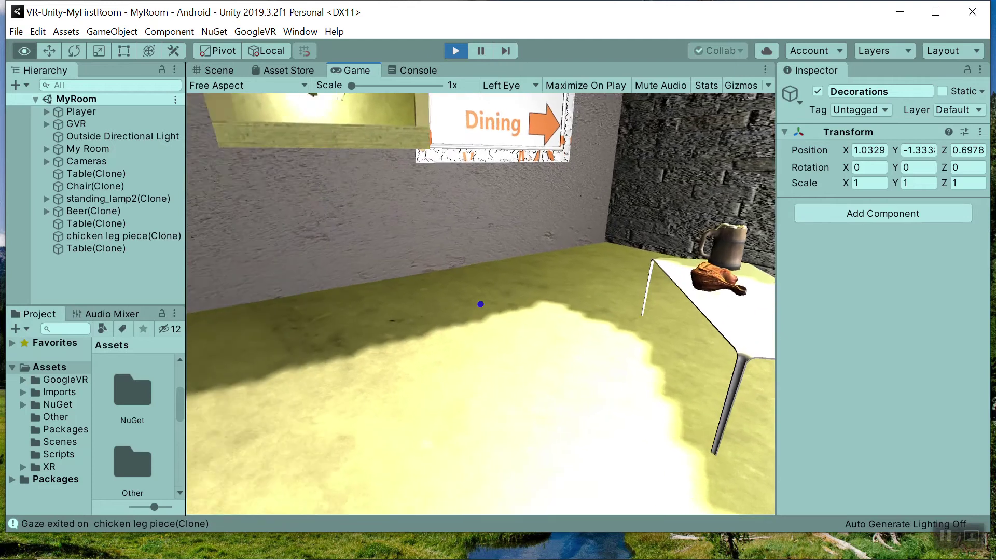
Add a second piece of chicken and a pie from the Food menu to the new white table.
{"action": "key", "text": "alt"}
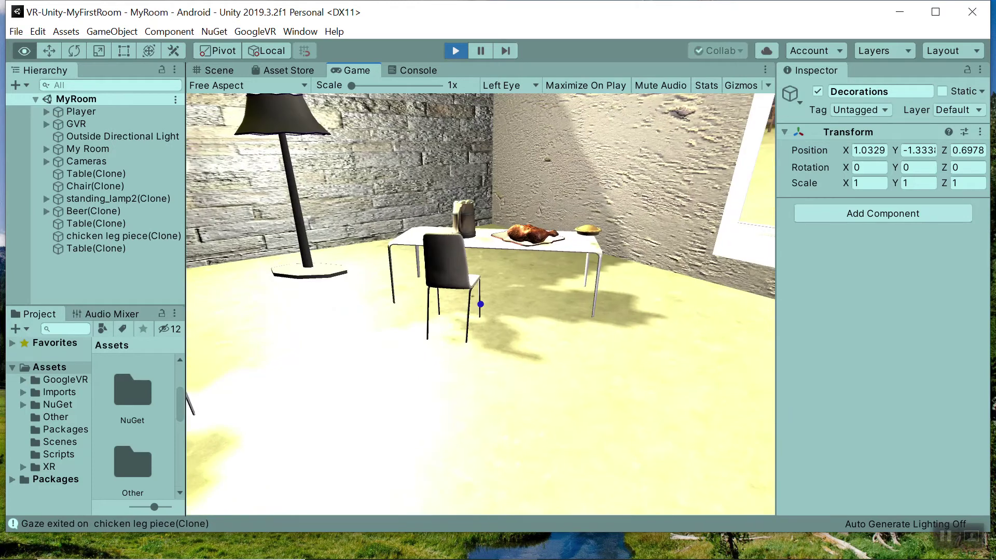
{"action": "left_click", "coordinate": [480, 304]}
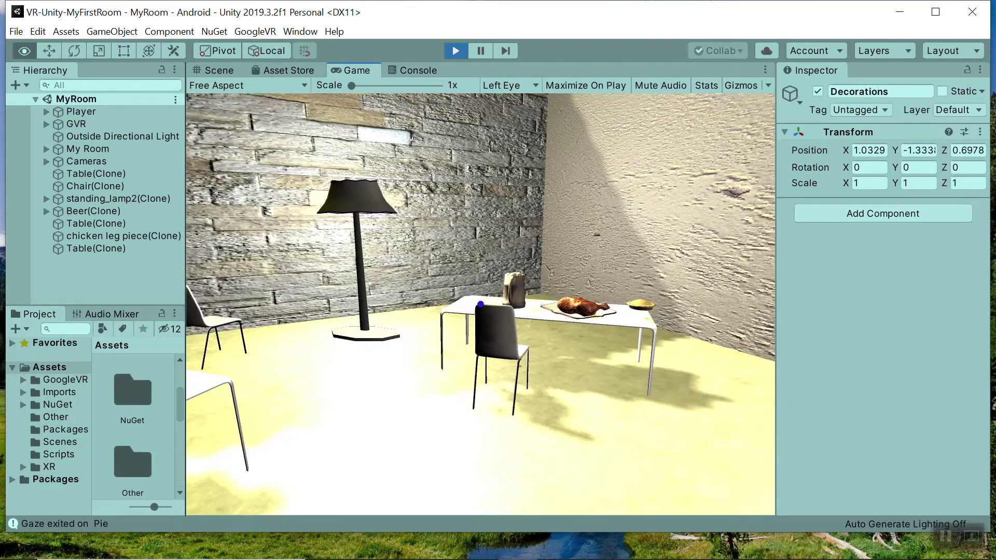
{"action": "left_click", "coordinate": [480, 304]}
{"action": "key", "text": "alt"}
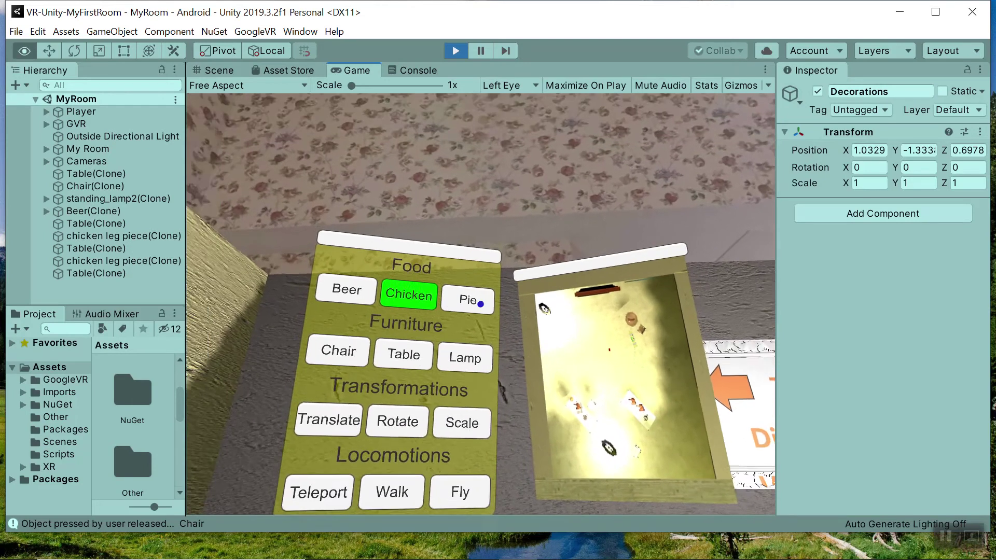
{"action": "left_click", "coordinate": [480, 304]}
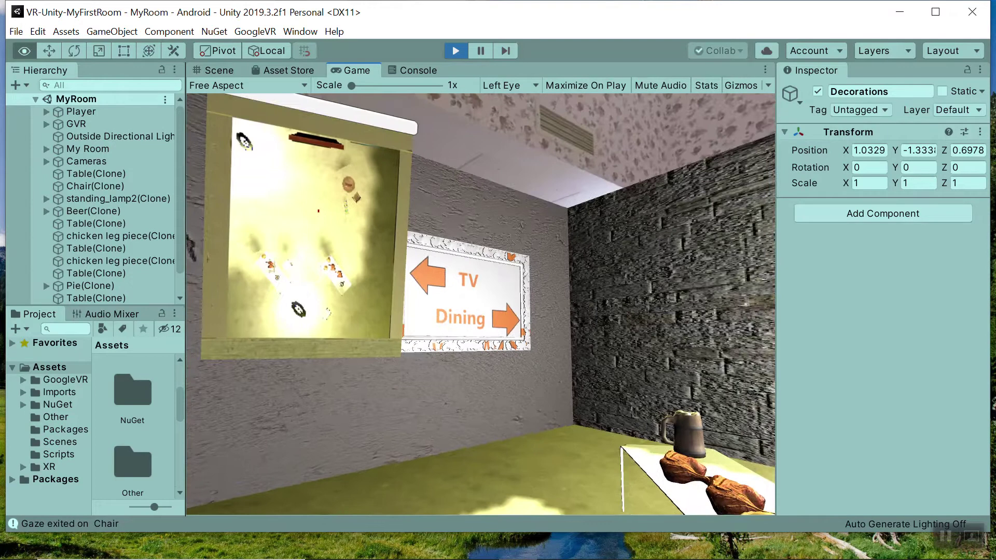
{"action": "key", "text": "alt"}
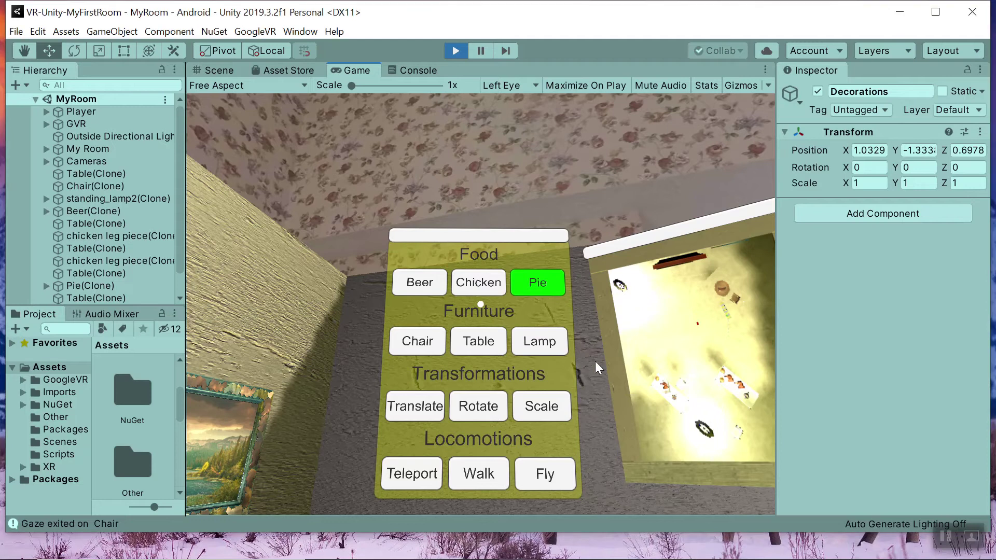
Deselect Pie on the wall menu and activate the Translate transformation.
{"action": "key", "text": "alt"}
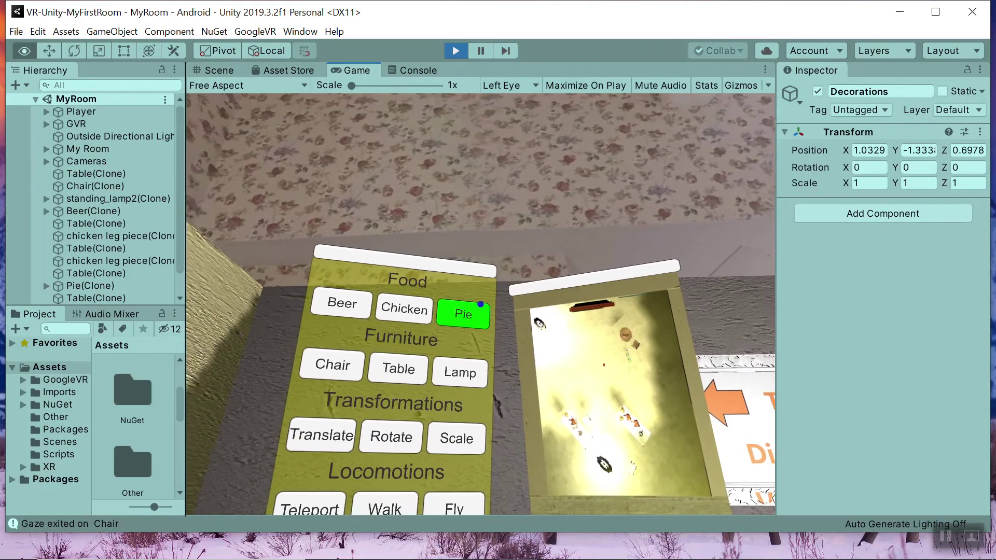
{"action": "left_click", "coordinate": [480, 304], "text": "alt"}
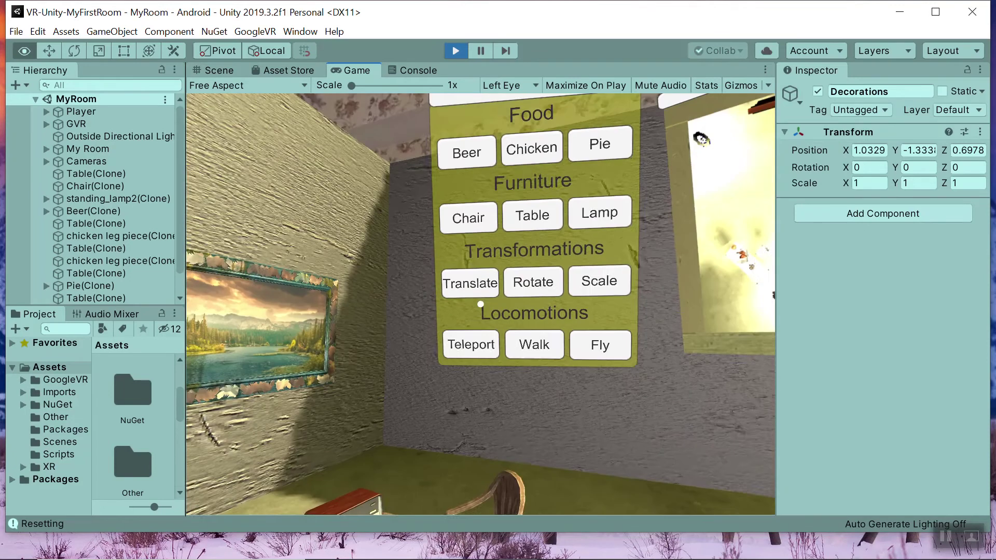
{"action": "left_click", "coordinate": [481, 304], "text": "alt"}
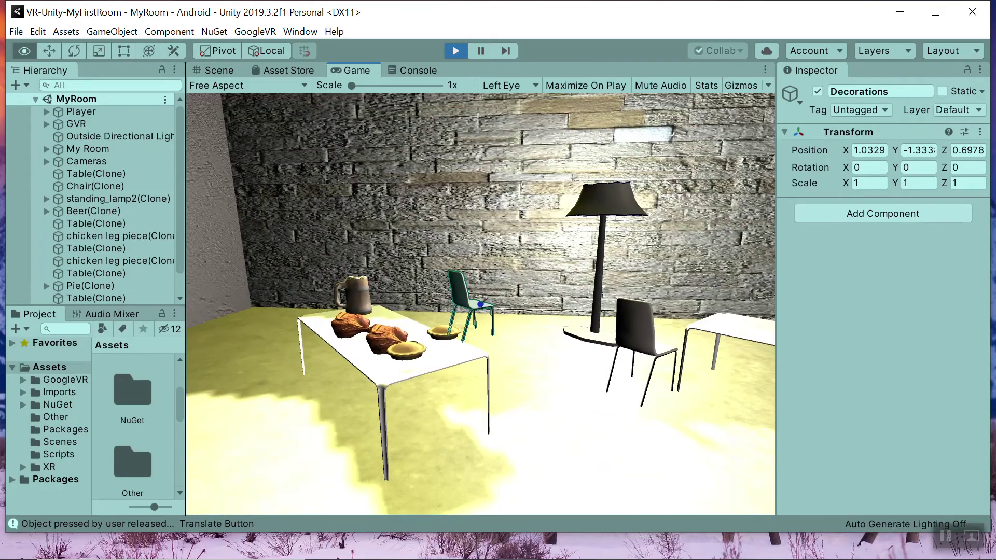
Move the new chair to the other side of the food table and bring another white chair close to the player.
{"action": "left_click", "coordinate": [480, 304]}
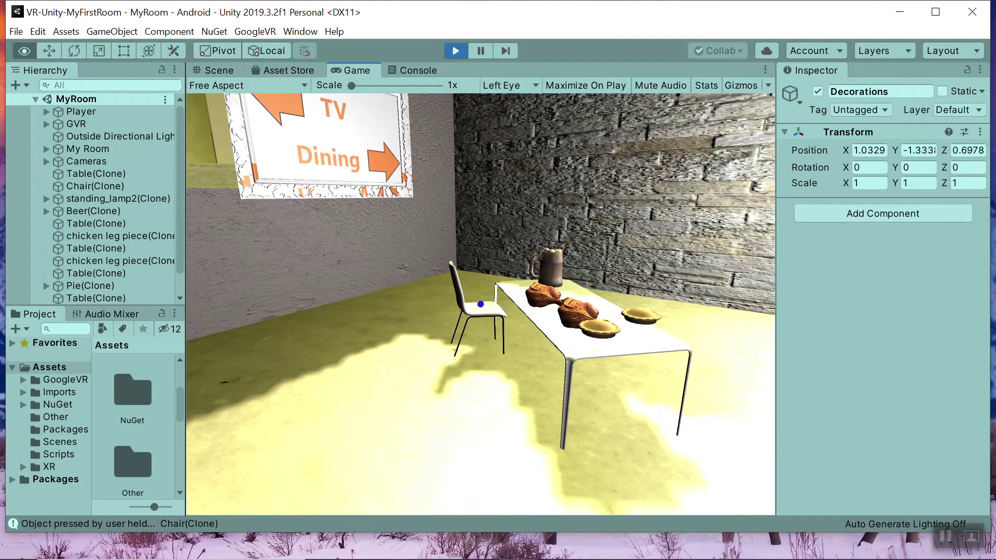
{"action": "left_click", "coordinate": [480, 304]}
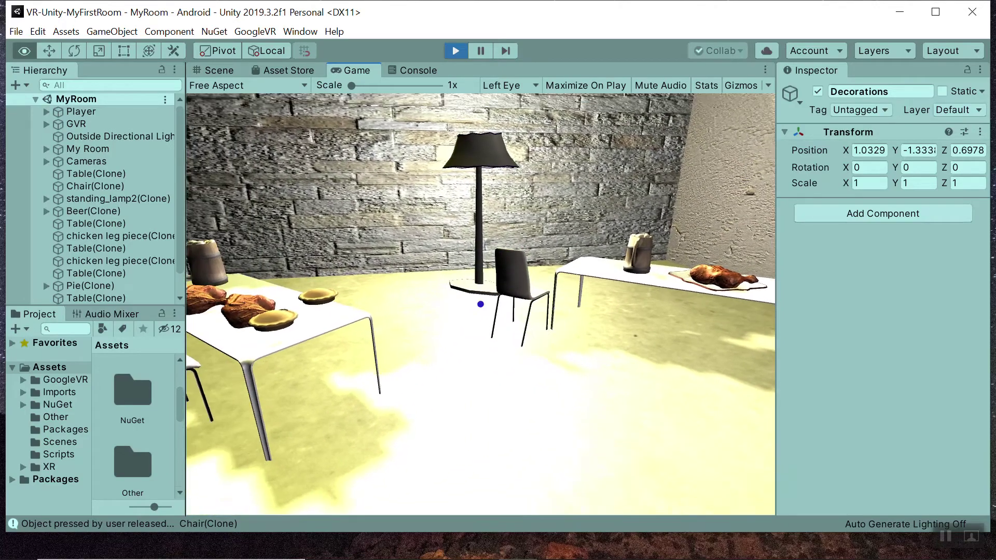
{"action": "left_click", "coordinate": [480, 304]}
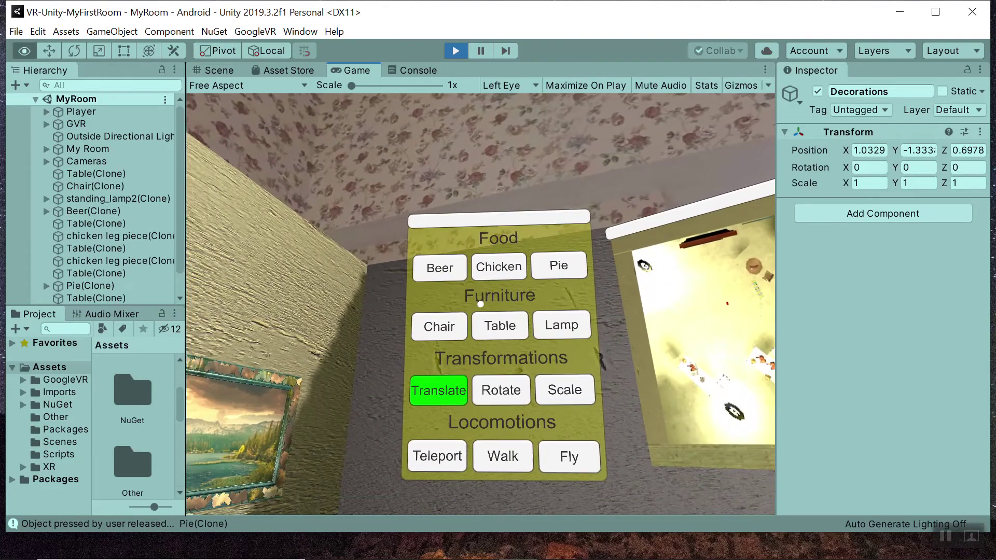
{"action": "left_click", "coordinate": [480, 304]}
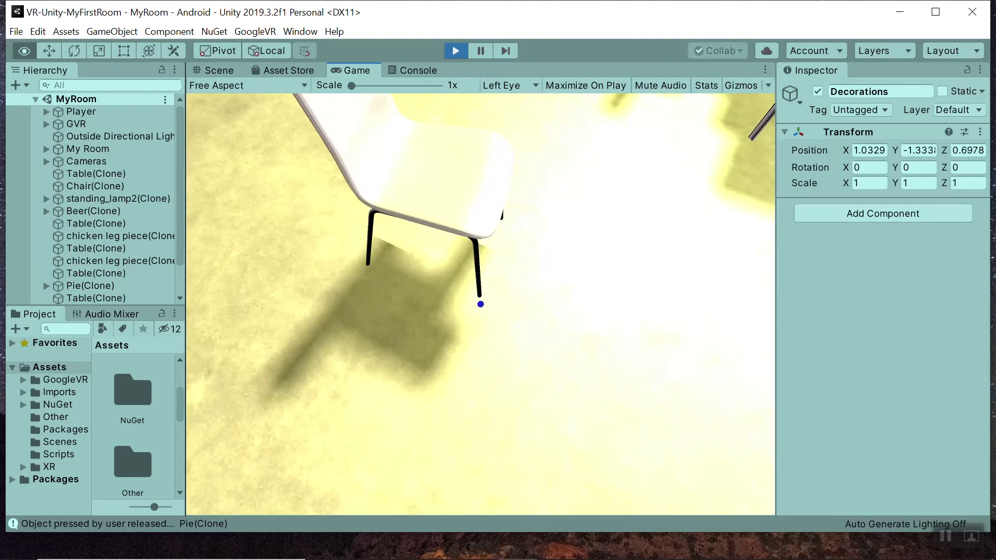
Activate the Rotate transformation on the wall menu and turn the white chair standing close to the player.
{"action": "key", "text": "alt"}
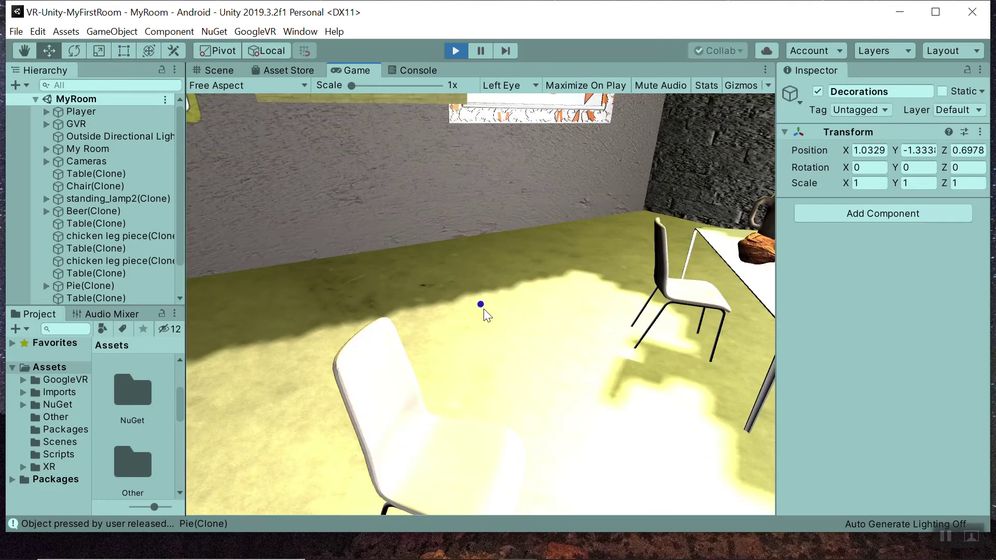
{"action": "key", "text": "alt"}
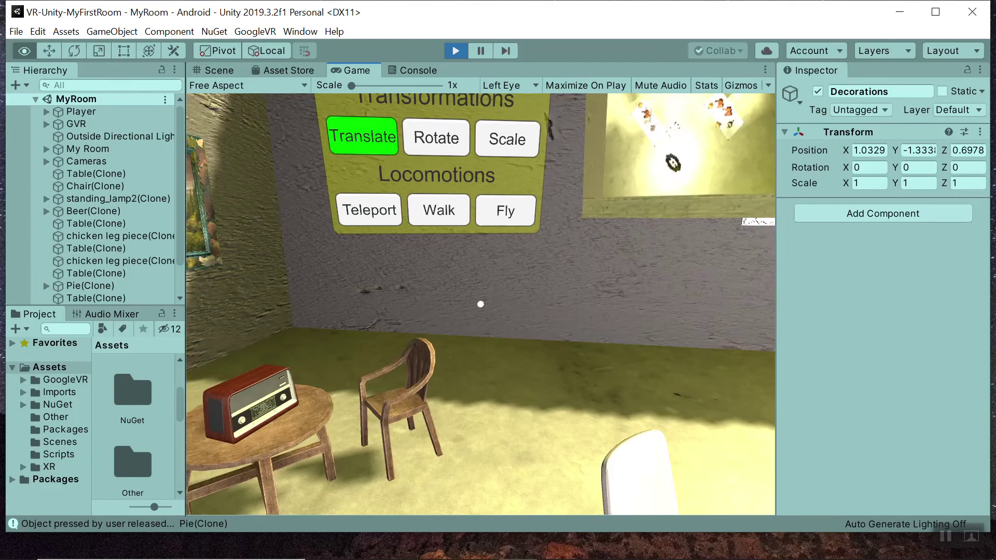
{"action": "key", "text": "alt"}
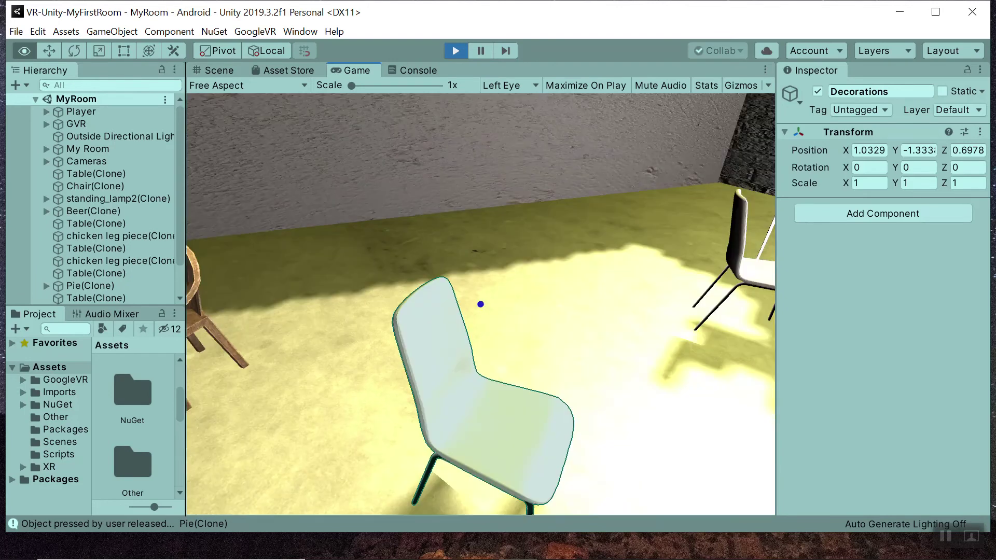
{"action": "key", "text": "alt"}
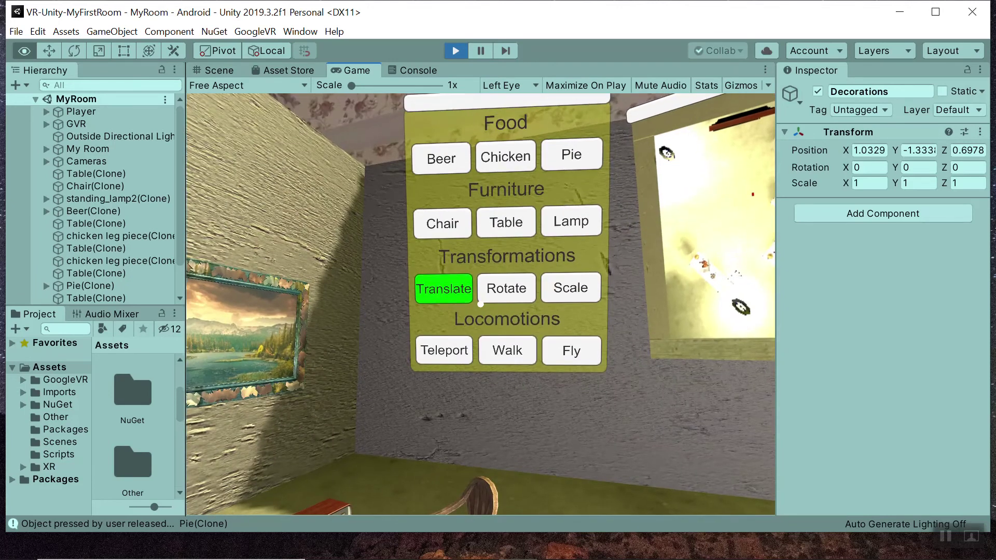
{"action": "left_click", "coordinate": [480, 303]}
{"action": "key", "text": "alt"}
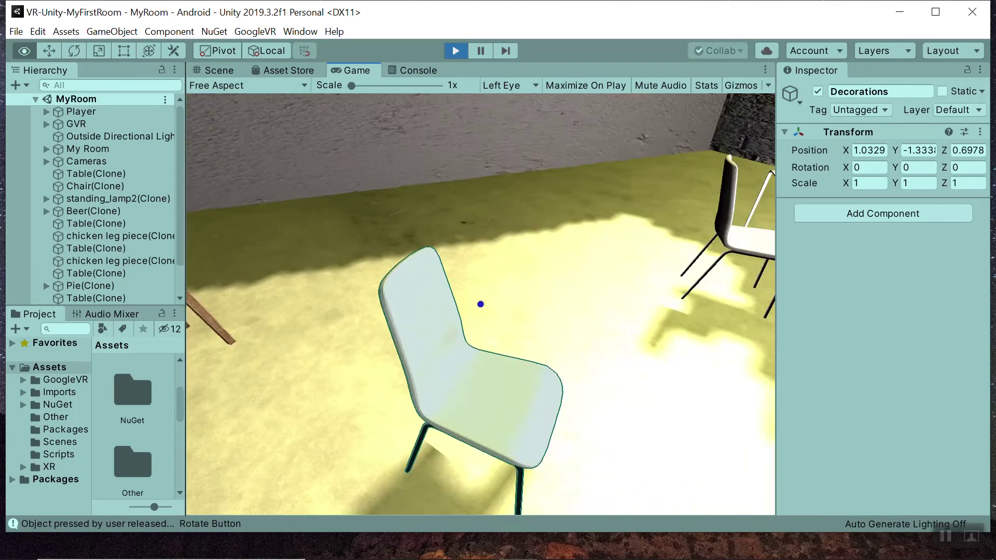
{"action": "key", "text": "alt"}
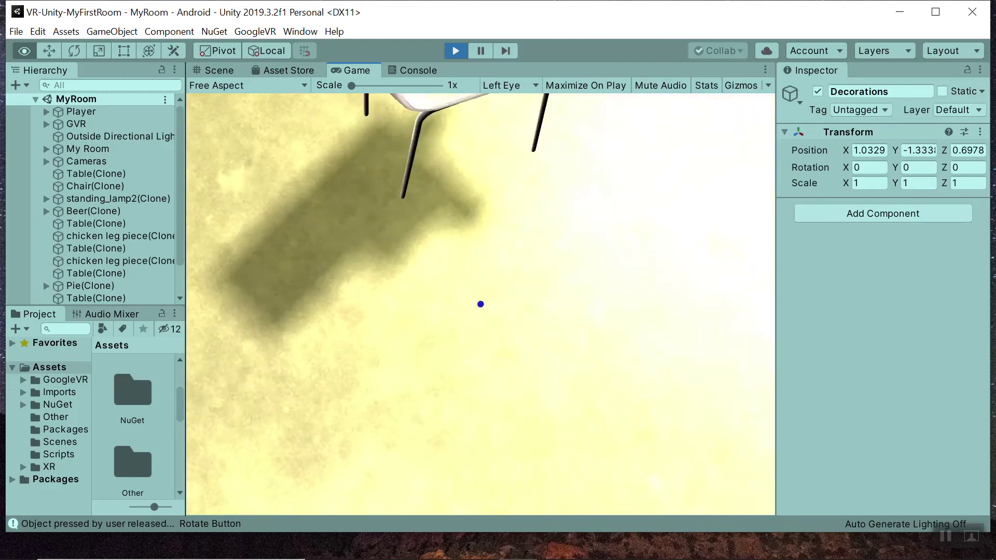
{"action": "key", "text": "alt"}
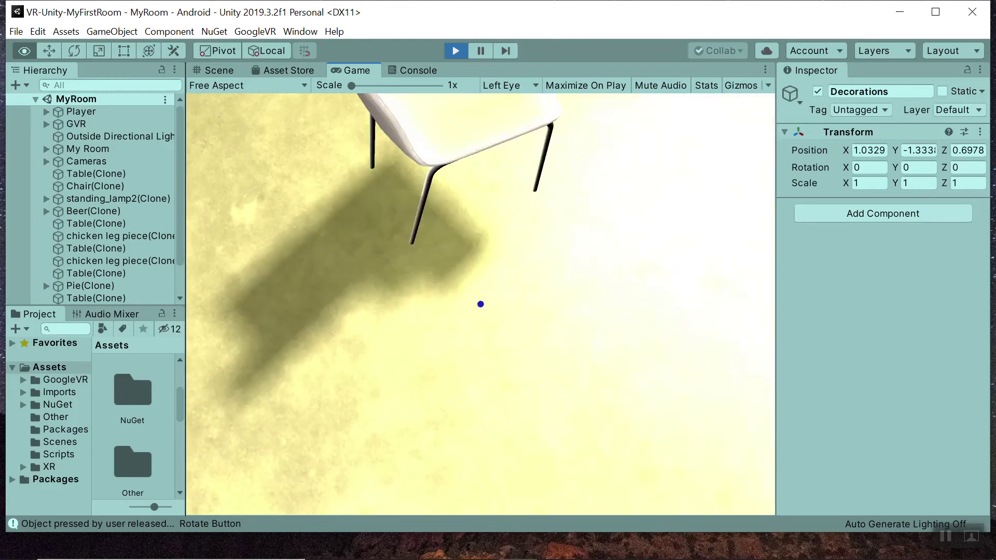
Look over the turned white chair and activate the Scale transformation on the wall menu.
{"action": "key", "text": "alt"}
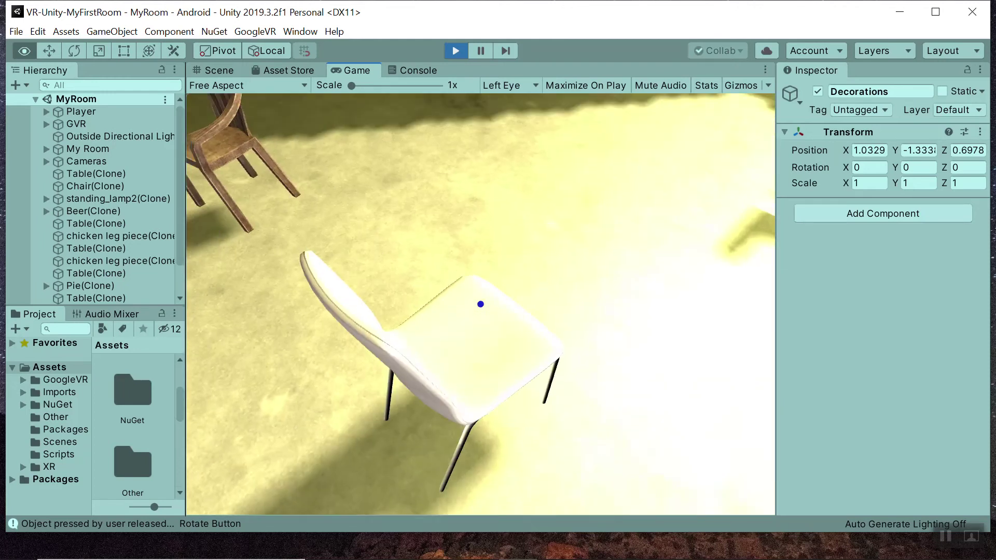
{"action": "key", "text": "alt"}
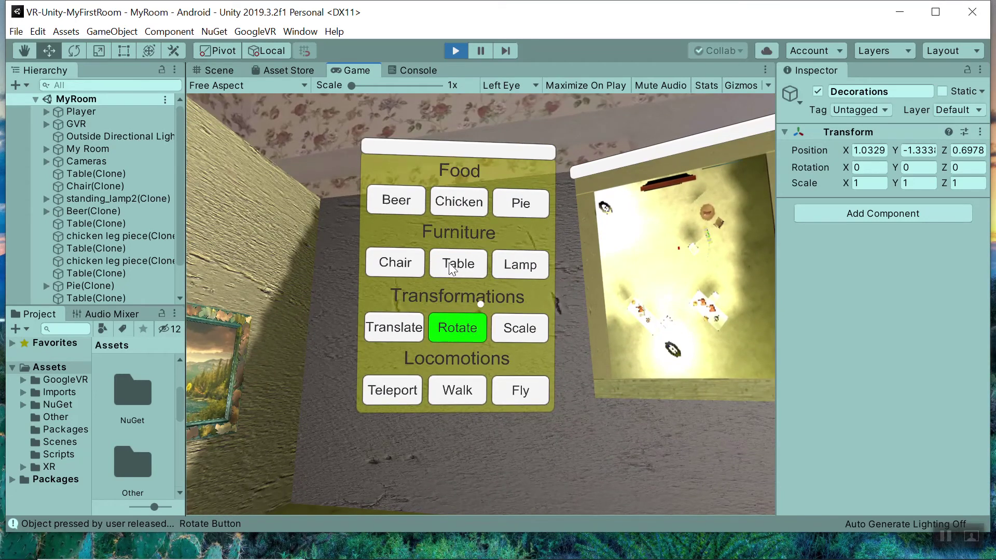
{"action": "key", "text": "alt"}
{"action": "left_click", "coordinate": [487, 300]}
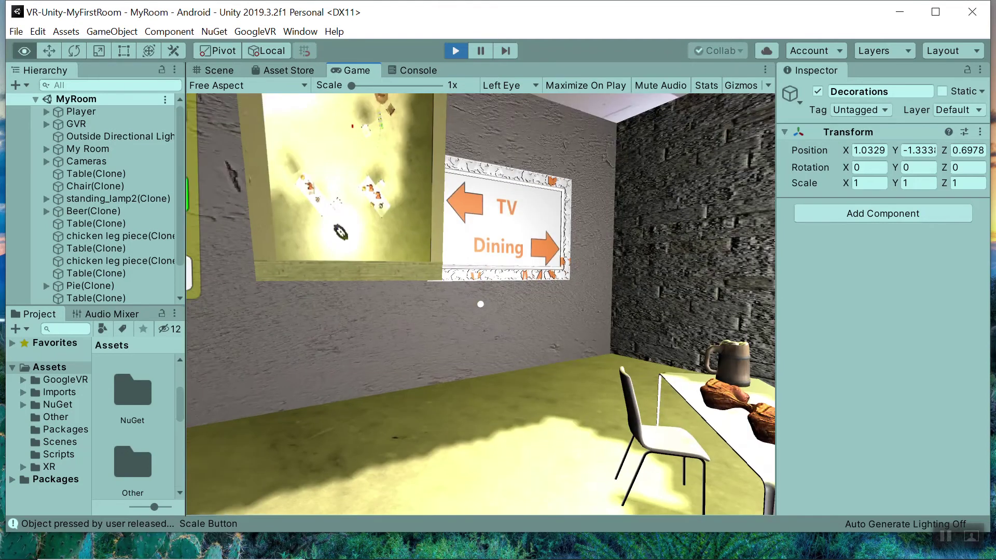
Enlarge the white chair standing close to the player, then shrink it to a tiny size on the floor.
{"action": "key", "text": "alt"}
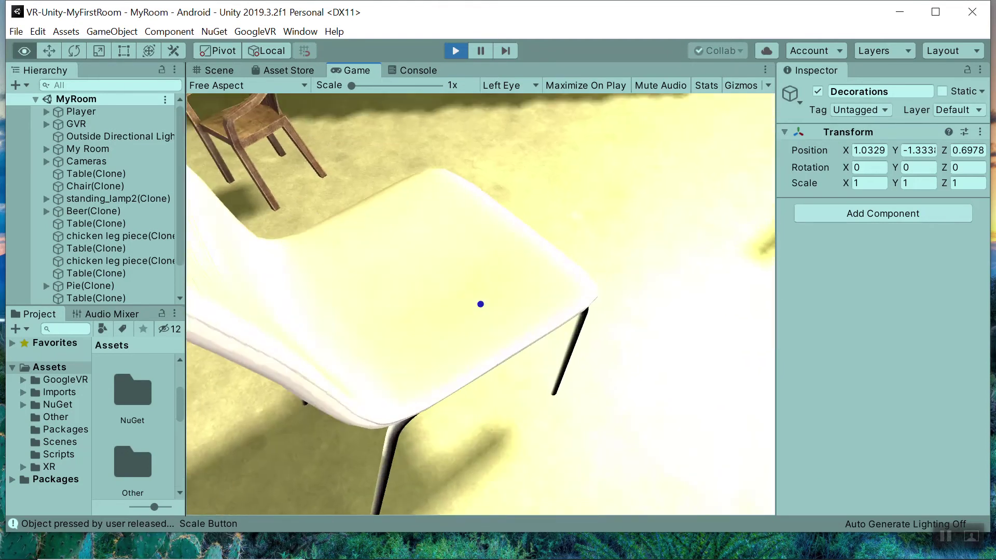
{"action": "key", "text": "alt"}
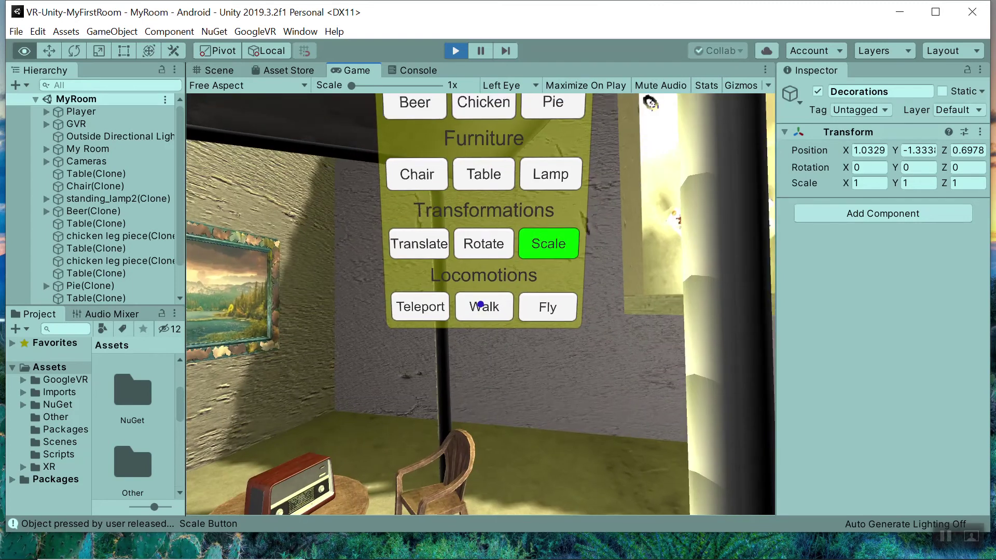
{"action": "key", "text": "alt"}
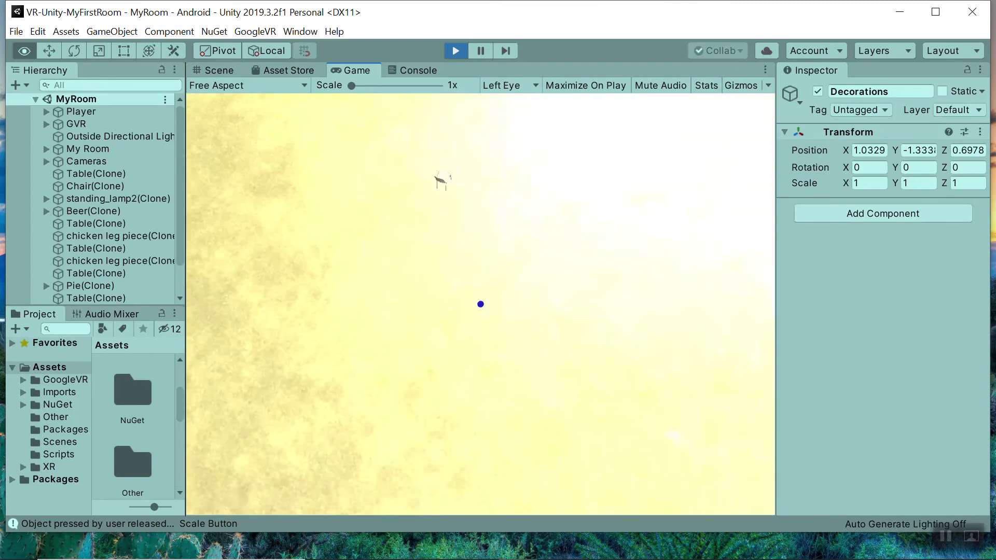
{"action": "key", "text": "alt"}
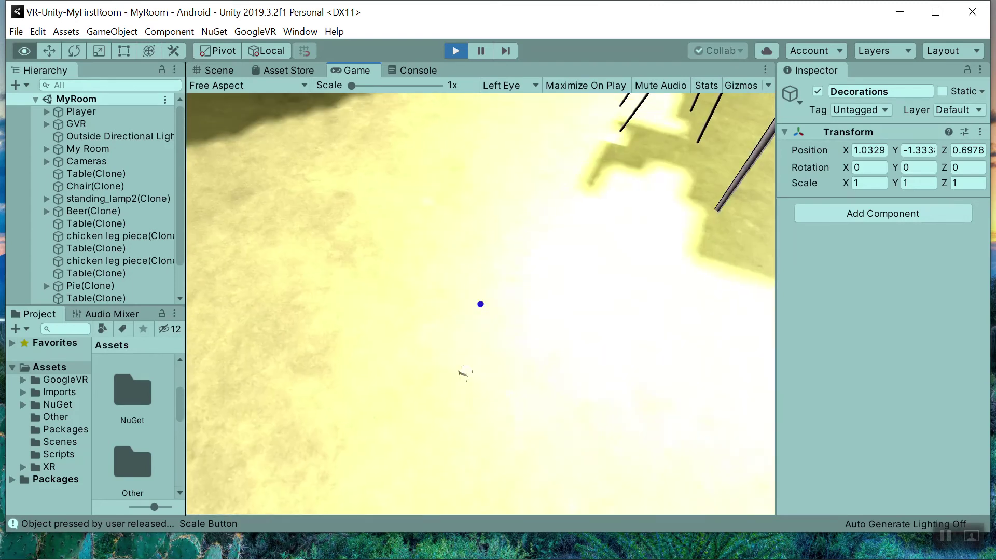
{"action": "key", "text": "alt"}
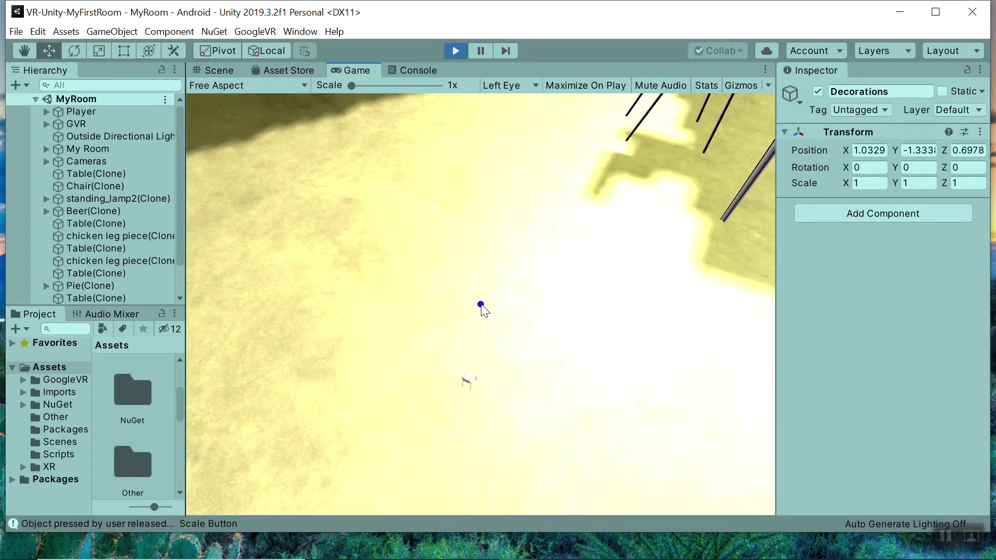
{"action": "key", "text": "alt"}
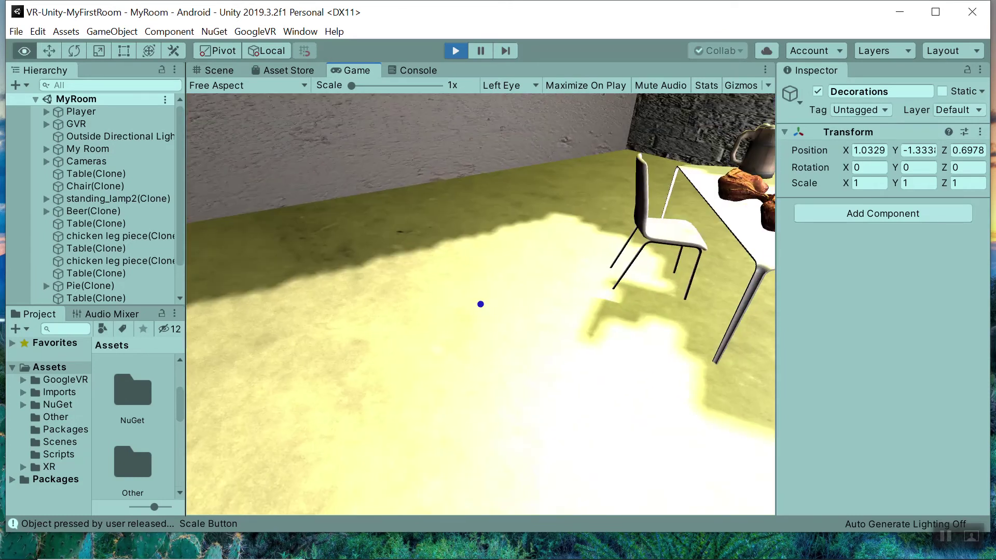
Go back to the wall menu and activate the Walk locomotion.
{"action": "key", "text": "alt"}
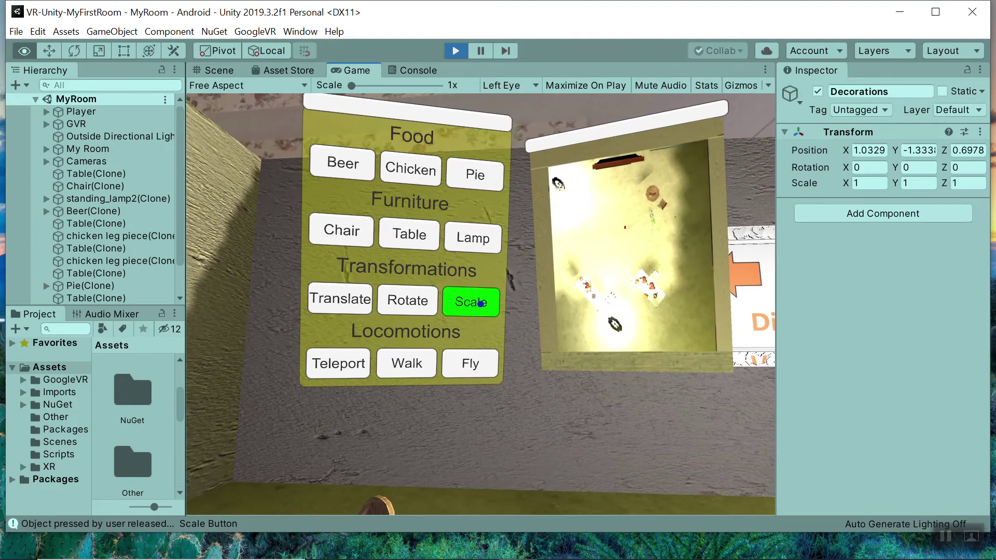
{"action": "key", "text": "alt"}
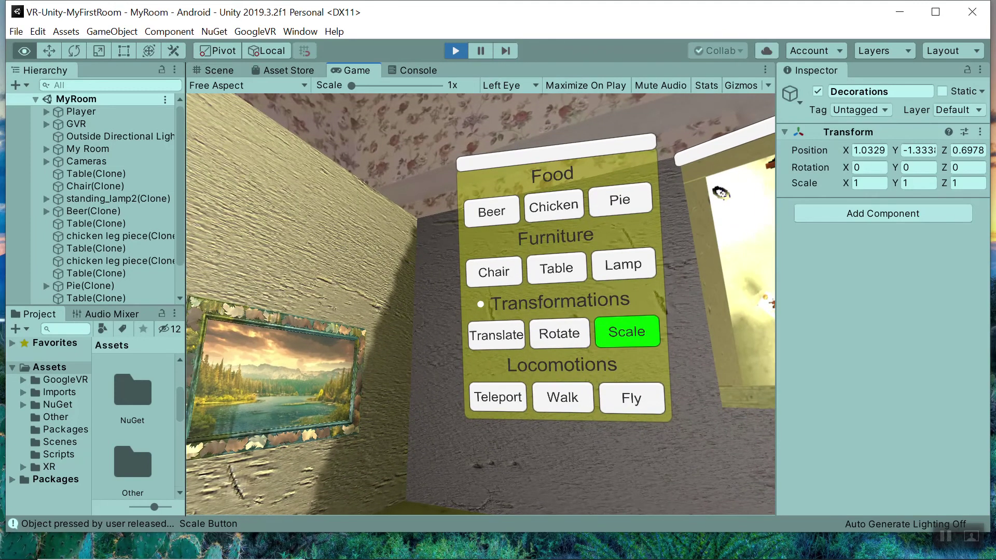
{"action": "key", "text": "alt"}
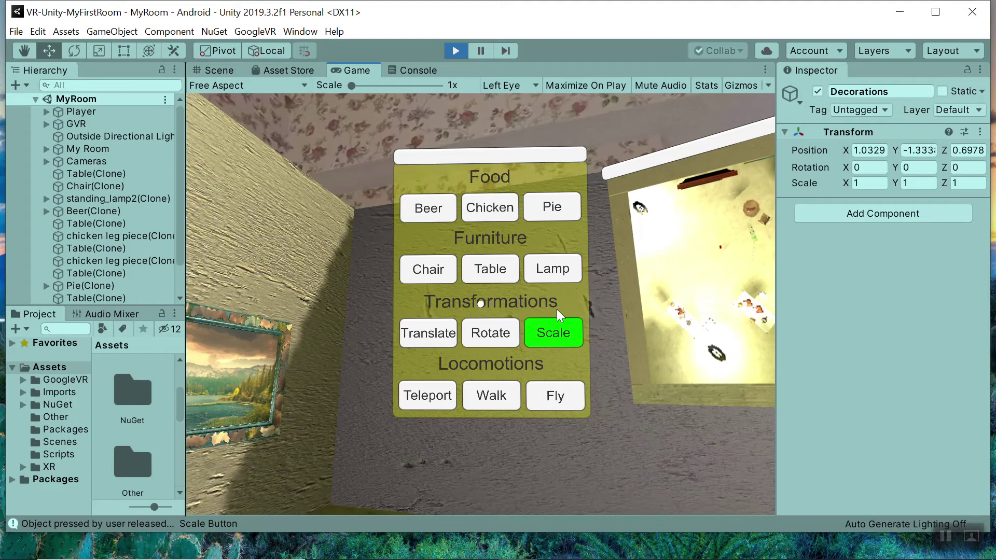
{"action": "left_click", "coordinate": [945, 537]}
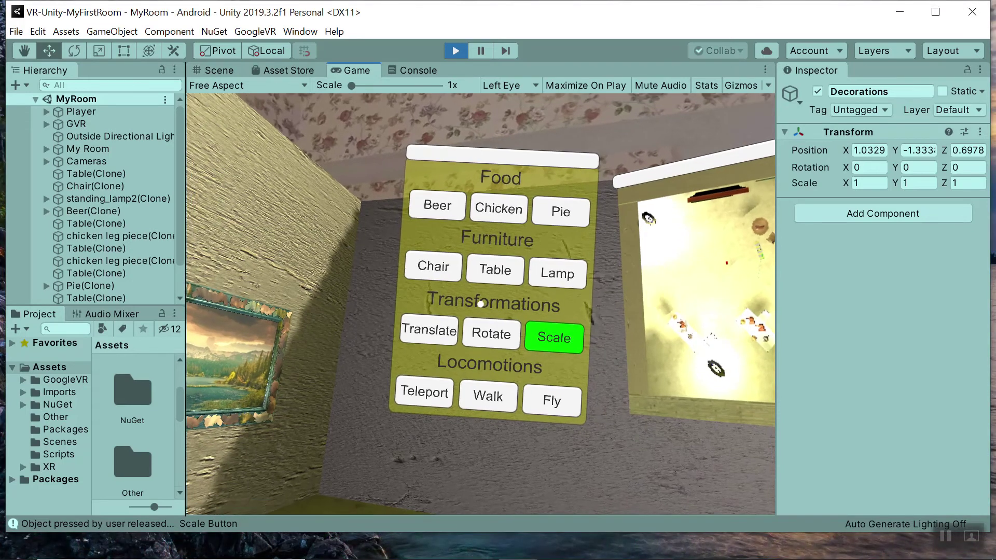
{"action": "key", "text": "alt"}
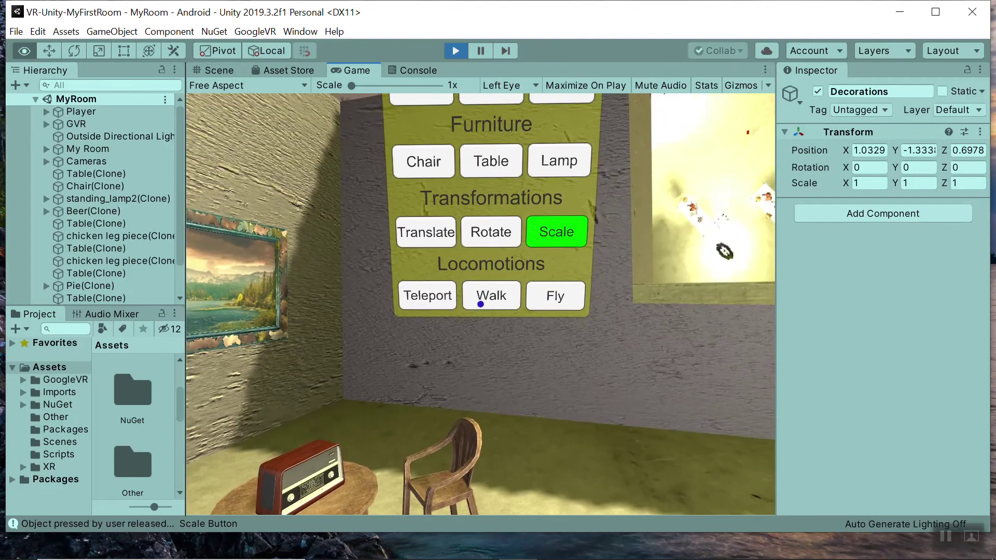
{"action": "left_click", "coordinate": [481, 304], "text": "alt"}
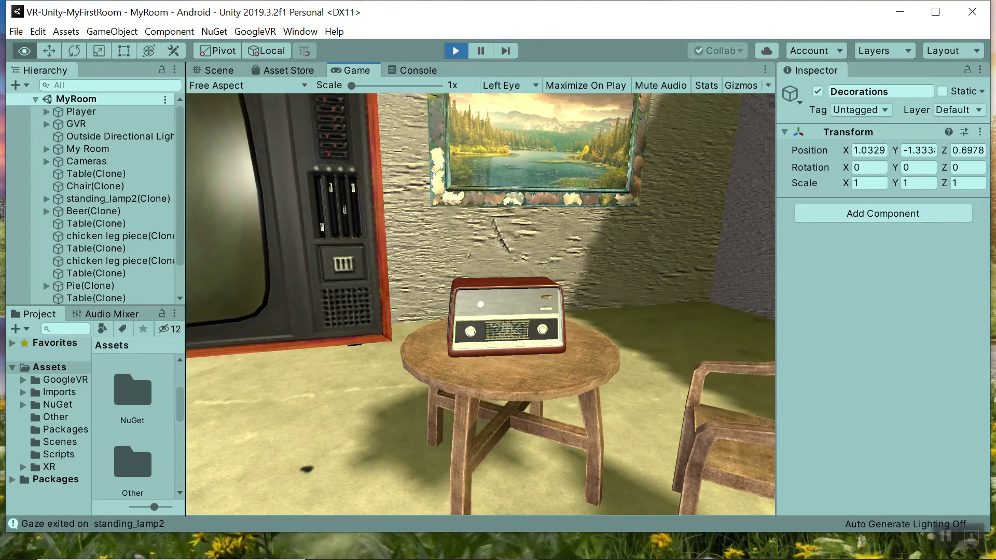
Walk from the radio and TV corner across the room to the white table with the food.
{"action": "key", "text": "alt"}
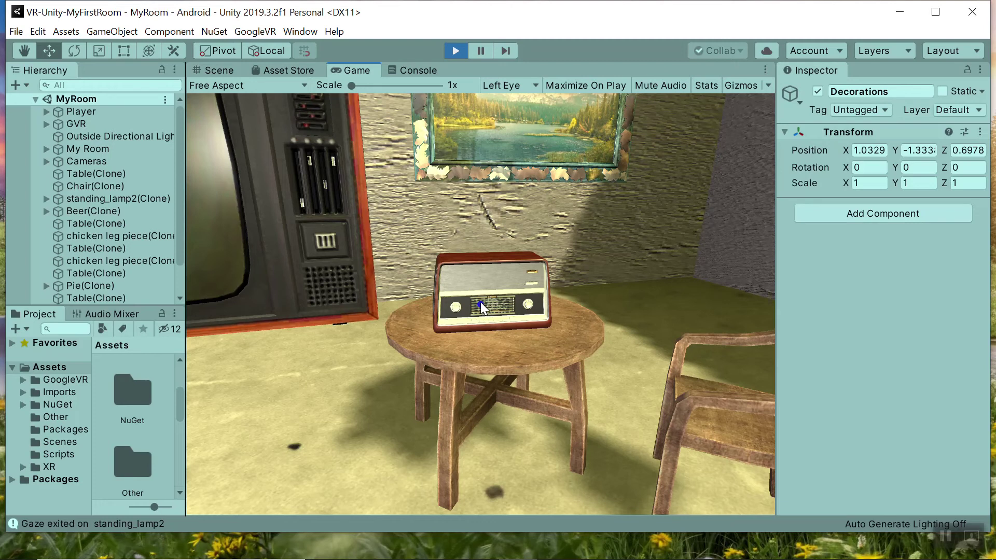
{"action": "key", "text": "alt"}
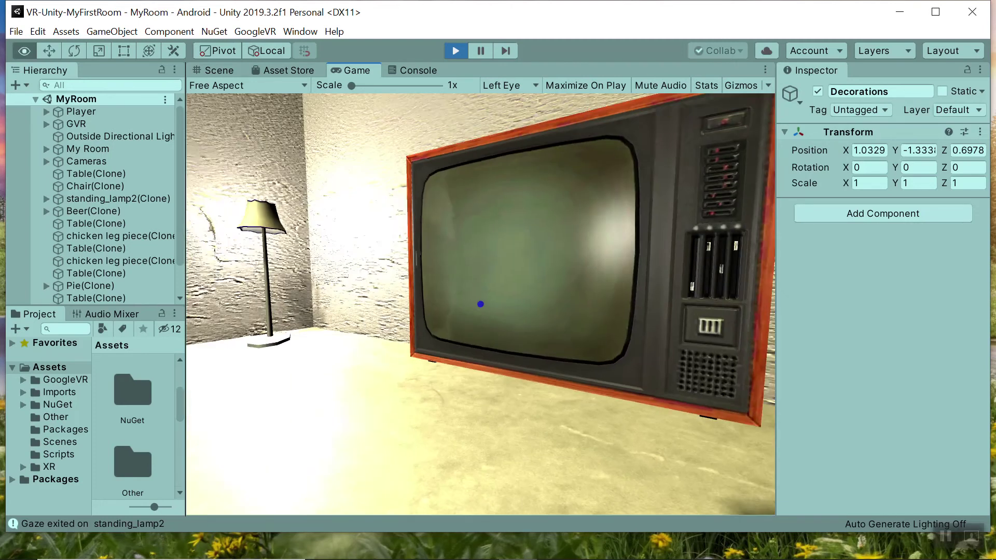
{"action": "left_click", "coordinate": [480, 304], "text": "alt"}
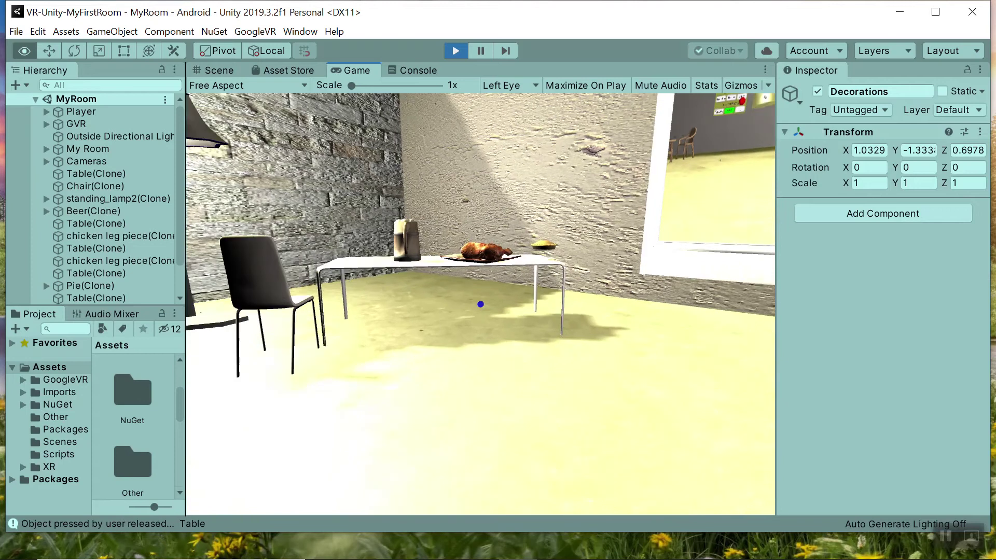
{"action": "key", "text": "alt"}
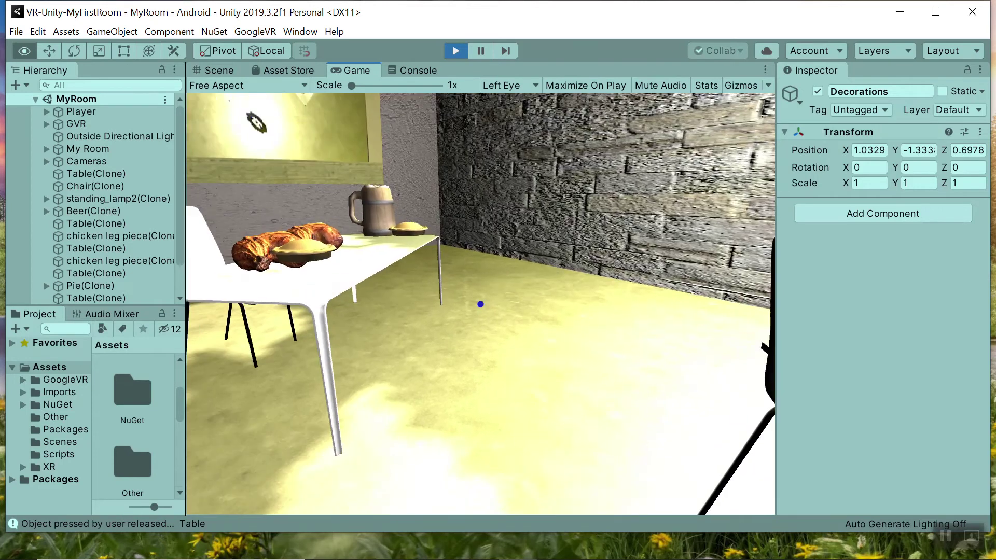
{"action": "key", "text": "w"}
{"action": "key", "text": "alt"}
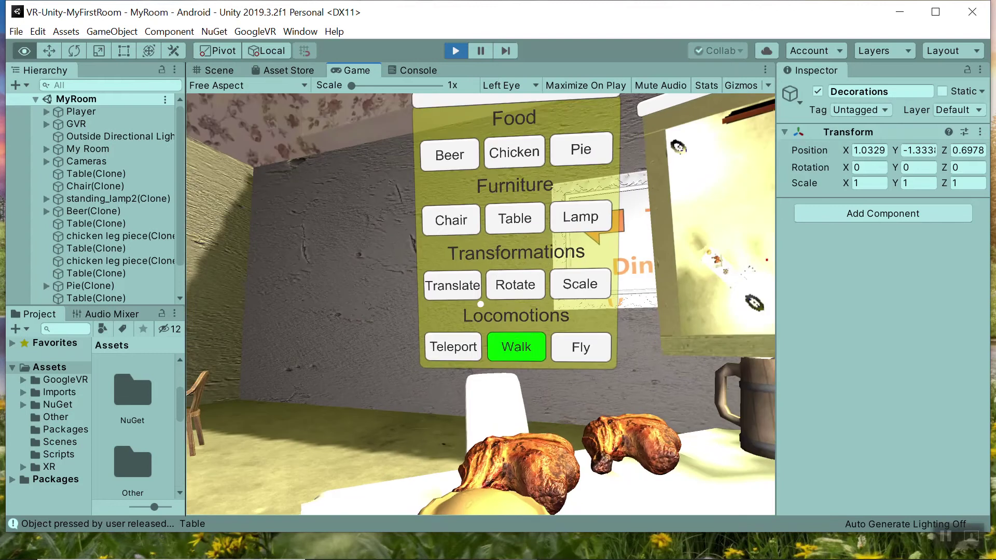
Switch the wall menu from Walk to the Scale transformation while standing at the food table.
{"action": "key", "text": "alt"}
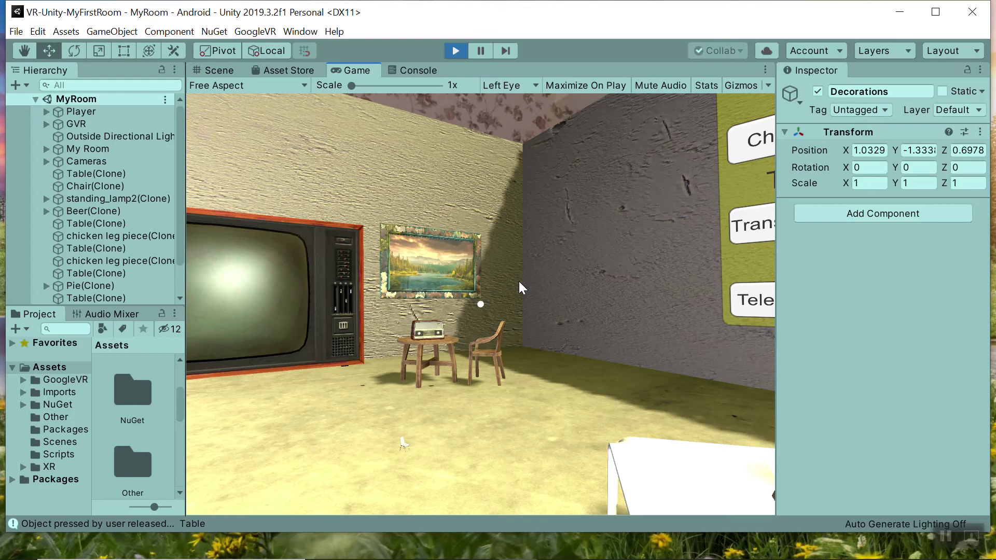
{"action": "key", "text": "alt"}
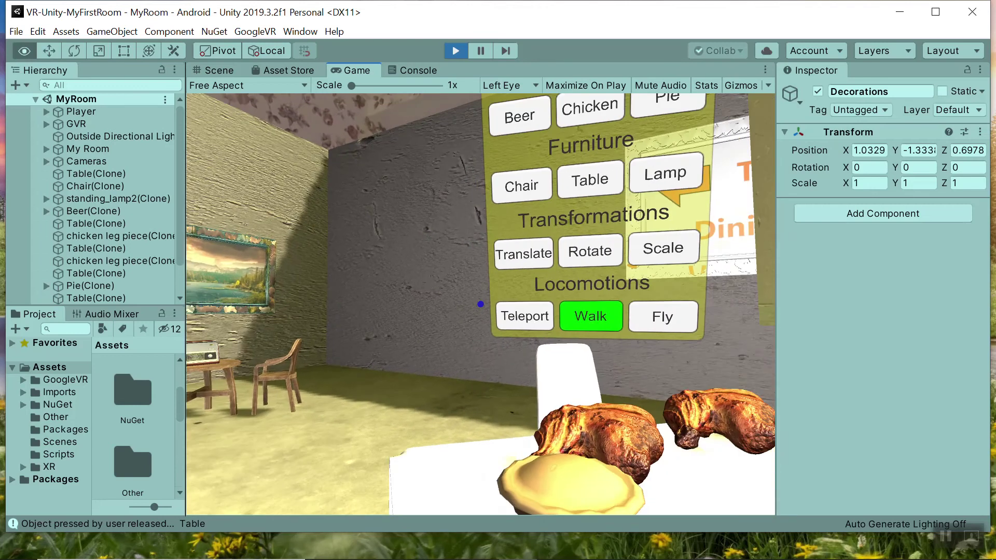
{"action": "key", "text": "ctrl"}
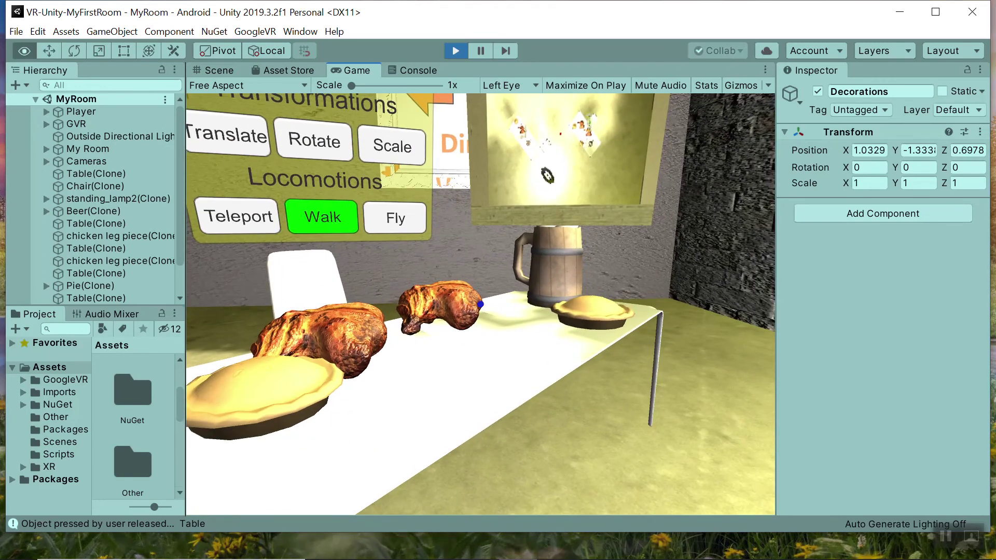
{"action": "key", "text": "alt"}
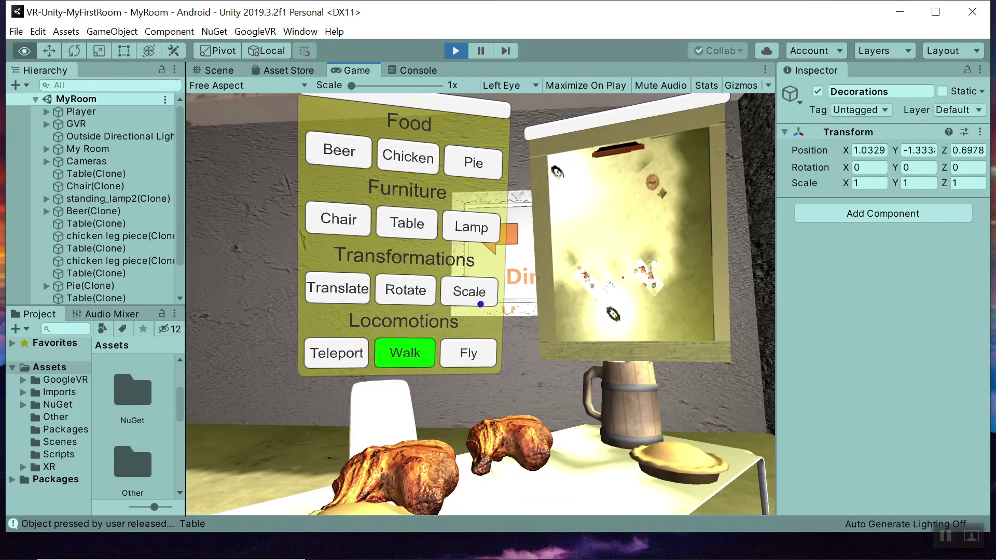
{"action": "left_click", "coordinate": [480, 304], "text": "alt"}
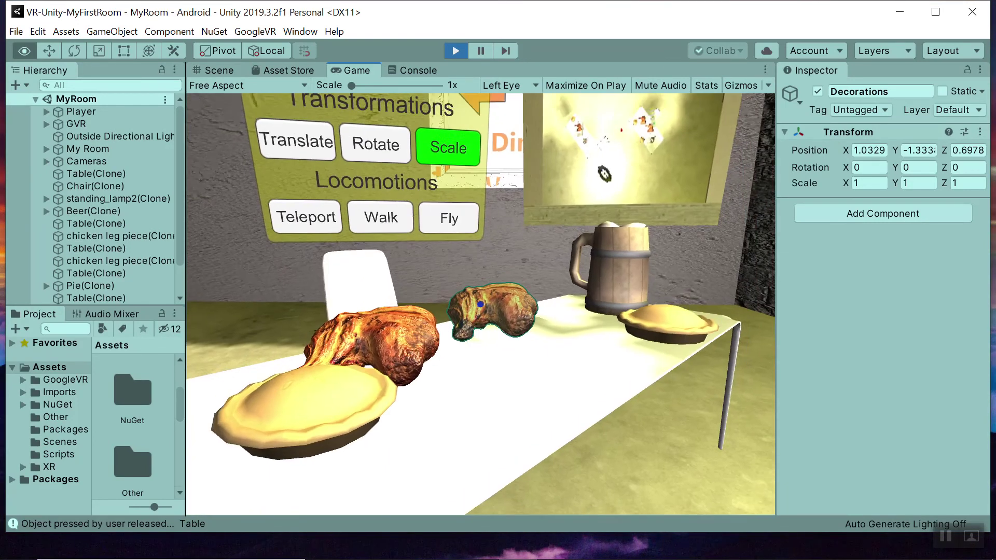
Scale up the chicken nearest the beer mug until it is far larger than the food table.
{"action": "left_click_drag", "start_coordinate": [480, 304], "coordinate": [675, 179], "text": "alt"}
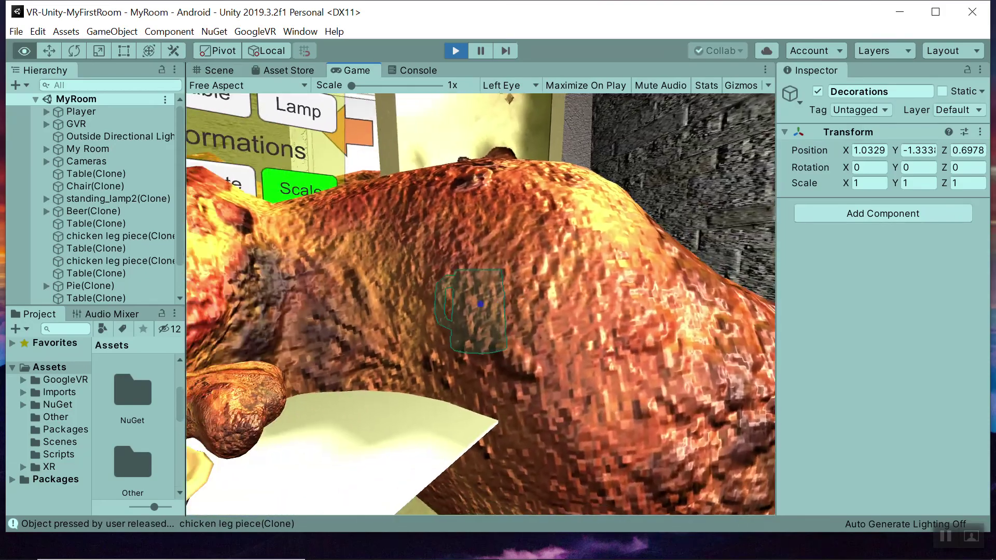
{"action": "mouse_move", "coordinate": [480, 304]}
{"action": "left_mouse_down", "text": "alt"}
{"action": "mouse_move", "coordinate": [511, 274]}
{"action": "mouse_move", "coordinate": [418, 309]}
{"action": "left_mouse_up", "text": "alt"}
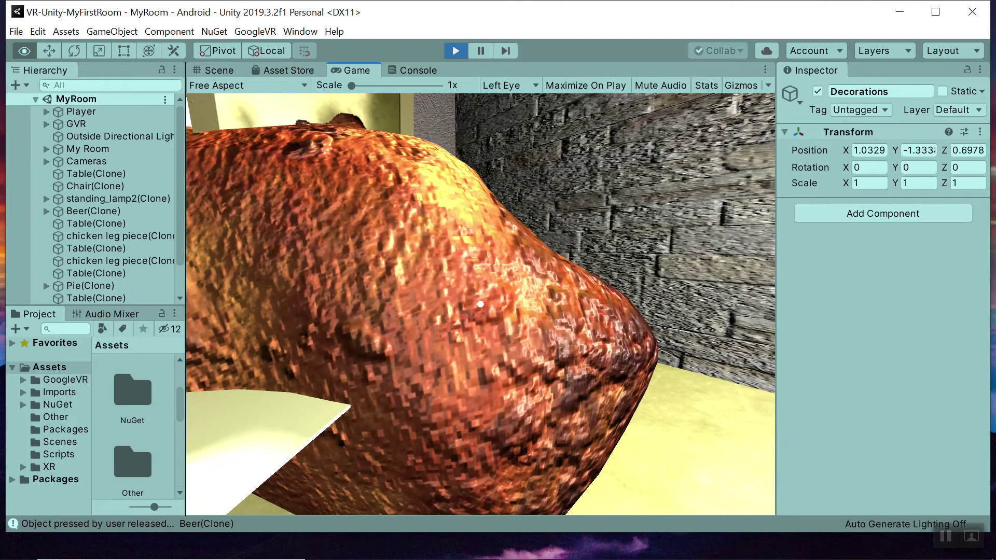
{"action": "key", "text": "alt"}
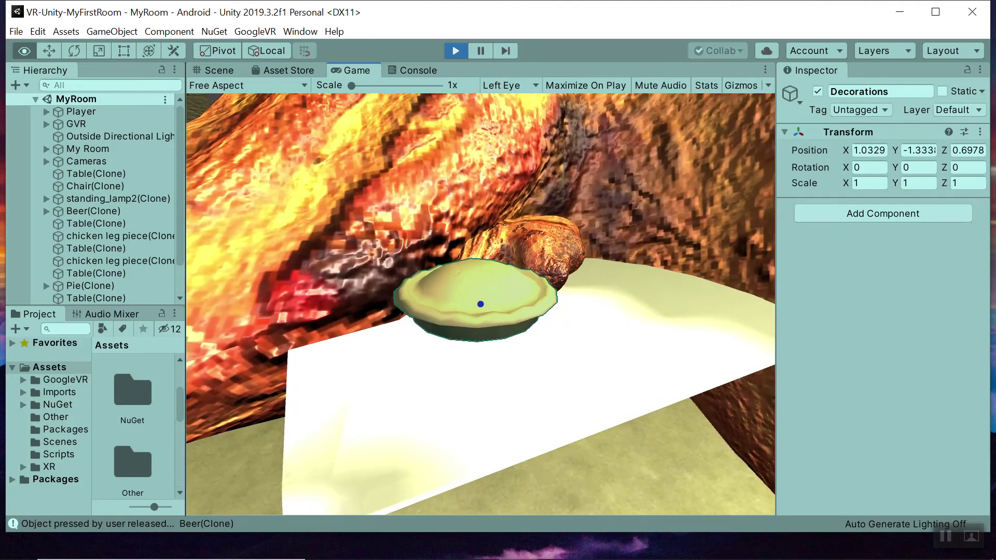
Examine the giant chicken from different angles against the wall menu, the TV corner and the food table.
{"action": "key", "text": "alt"}
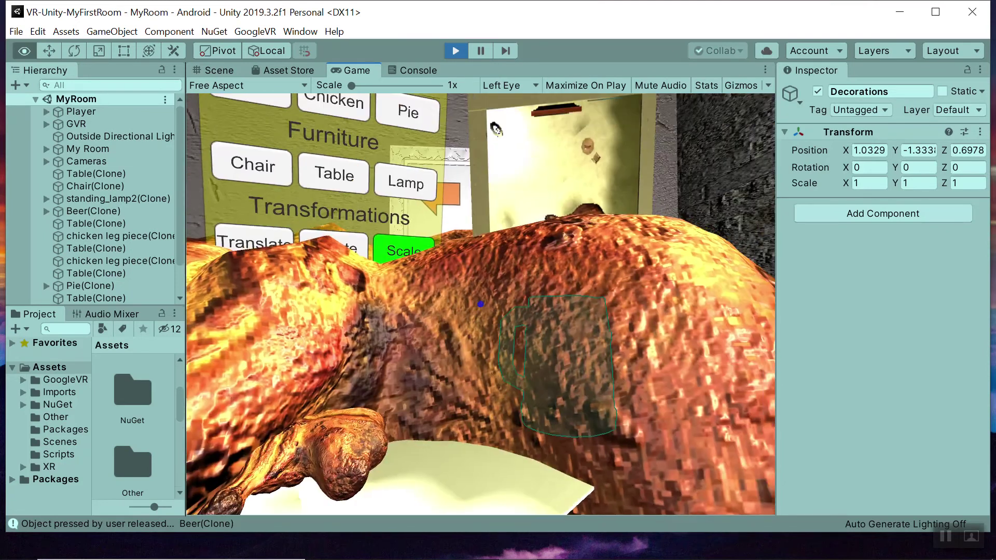
{"action": "key", "text": "alt"}
{"action": "key", "text": "alt"}
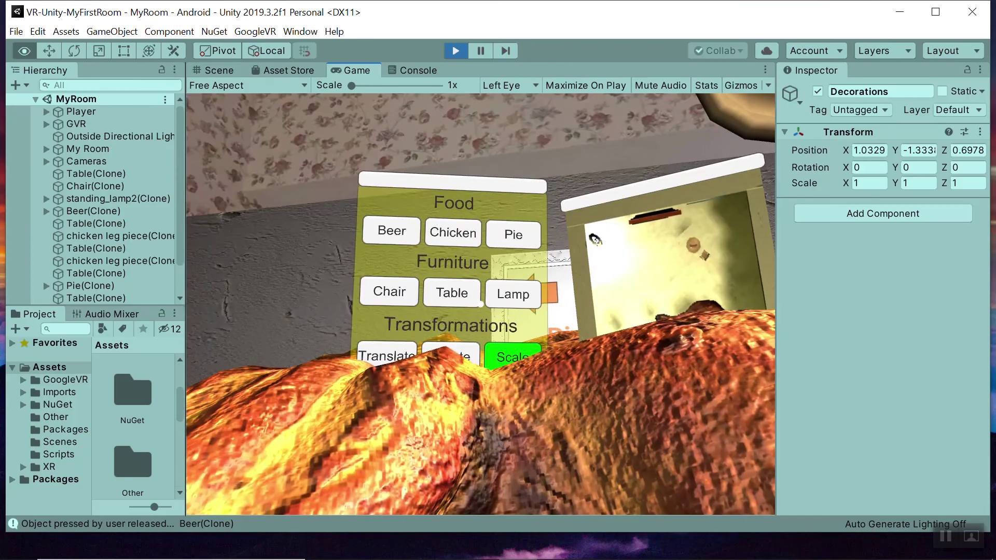
{"action": "key", "text": "alt"}
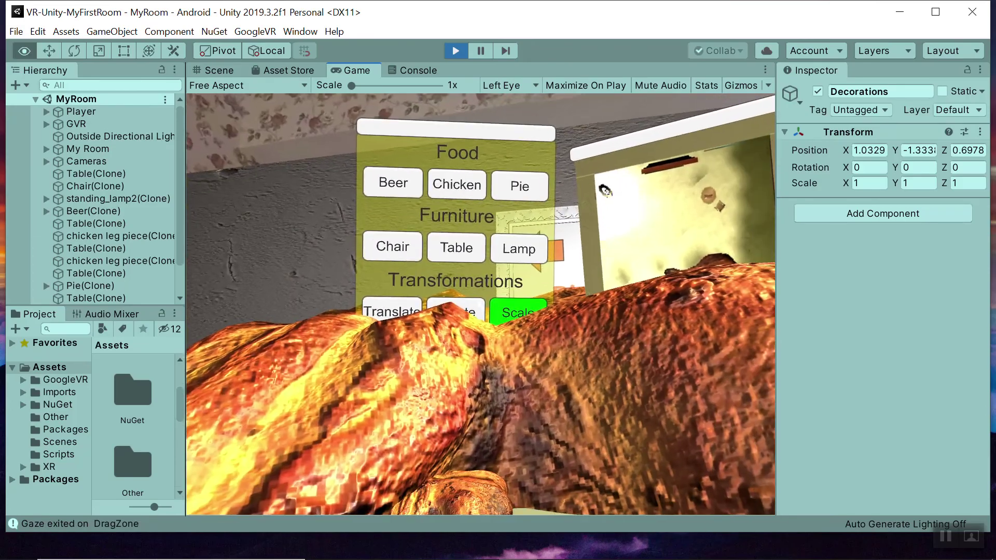
{"action": "key", "text": "alt"}
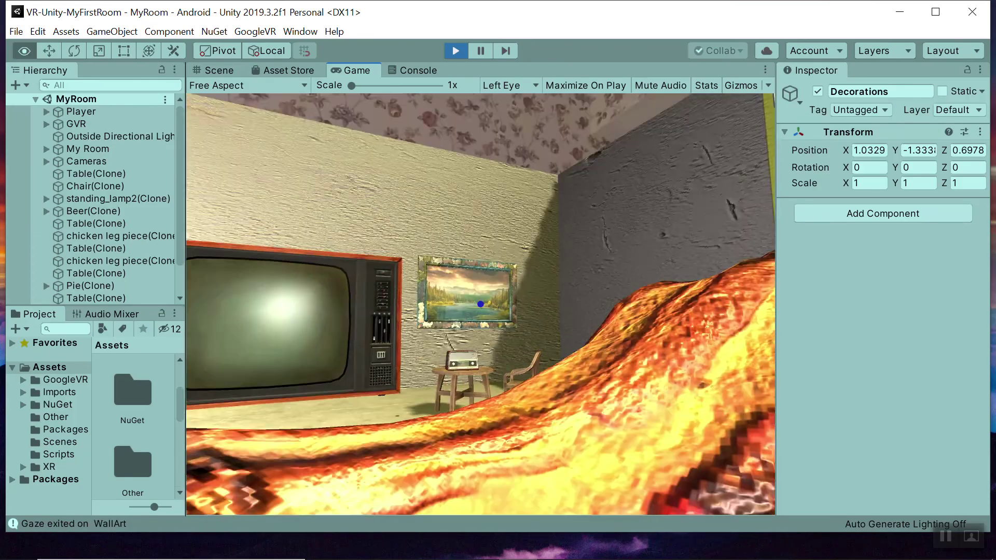
{"action": "key", "text": "alt"}
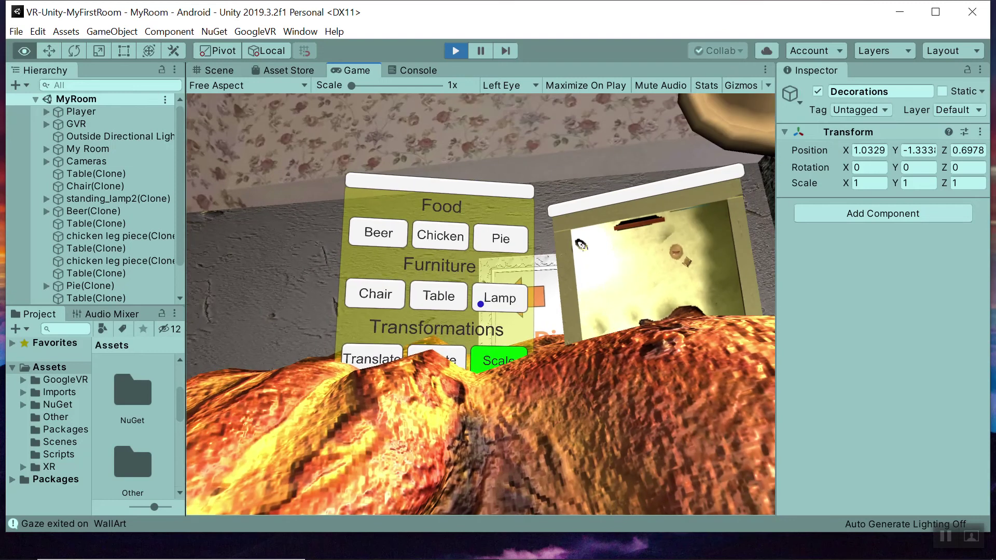
{"action": "key", "text": "alt"}
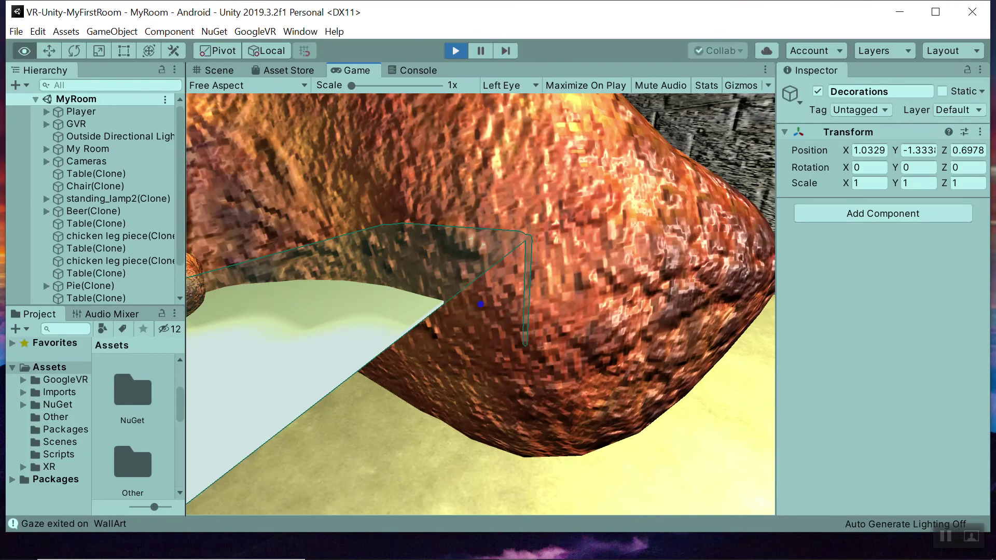
{"action": "key", "text": "alt"}
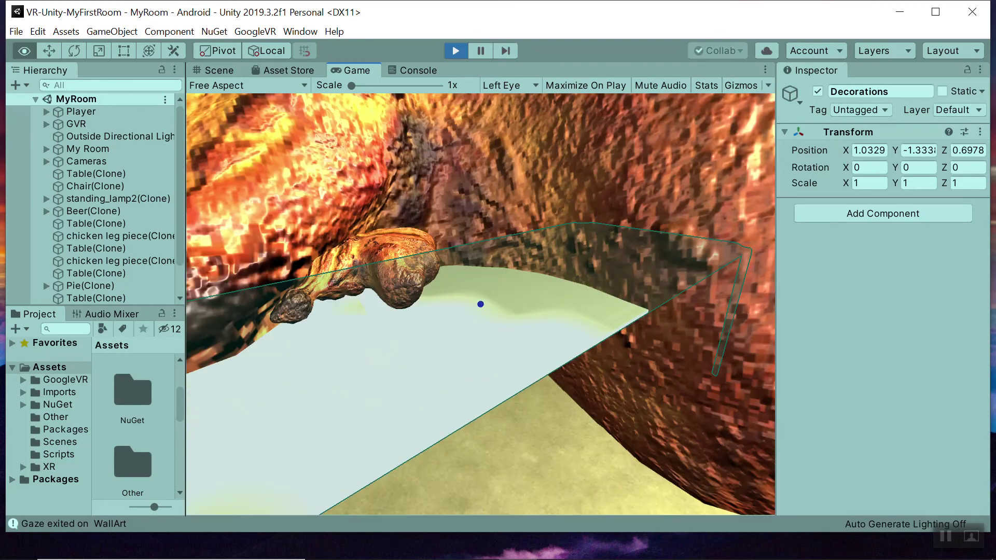
Look around the room from beside the giant chicken, examining the pie, the beer mug, the TV and radio corner, the ceiling and the standing lamp.
{"action": "key", "text": "alt"}
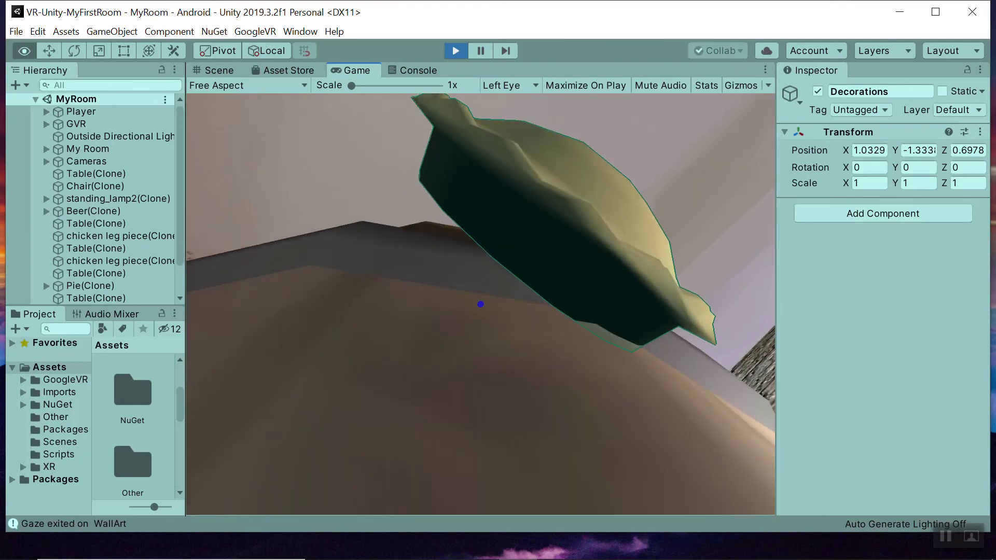
{"action": "key", "text": "alt"}
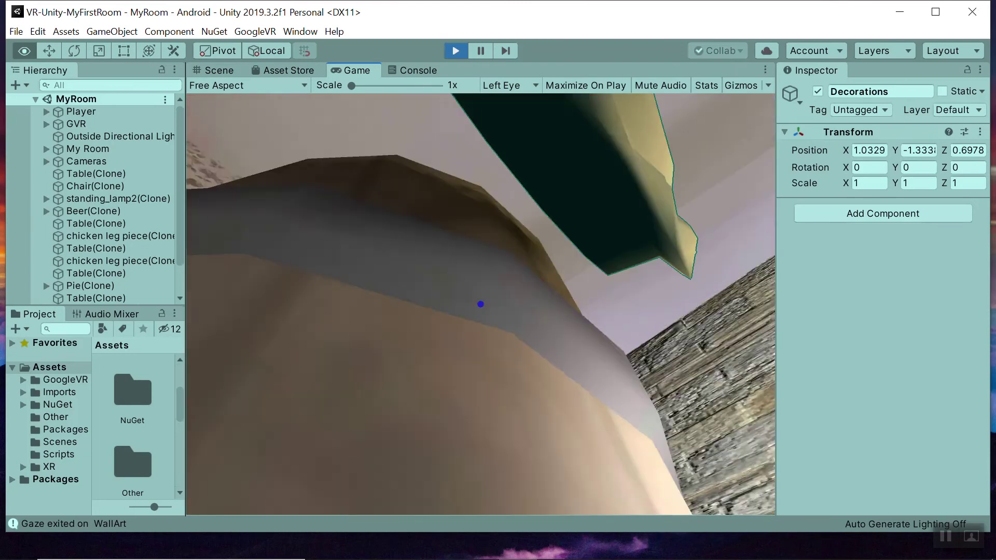
{"action": "key", "text": "alt"}
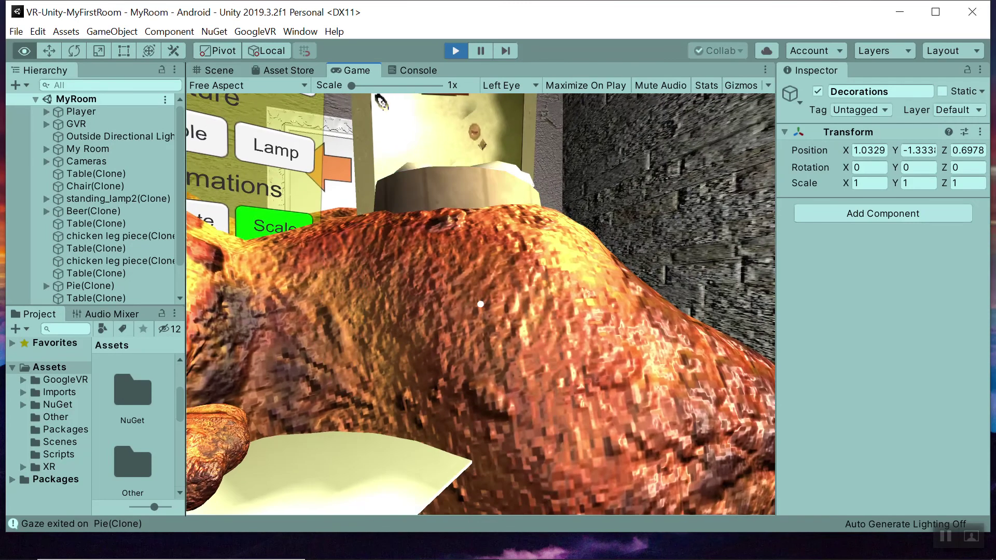
{"action": "key", "text": "alt"}
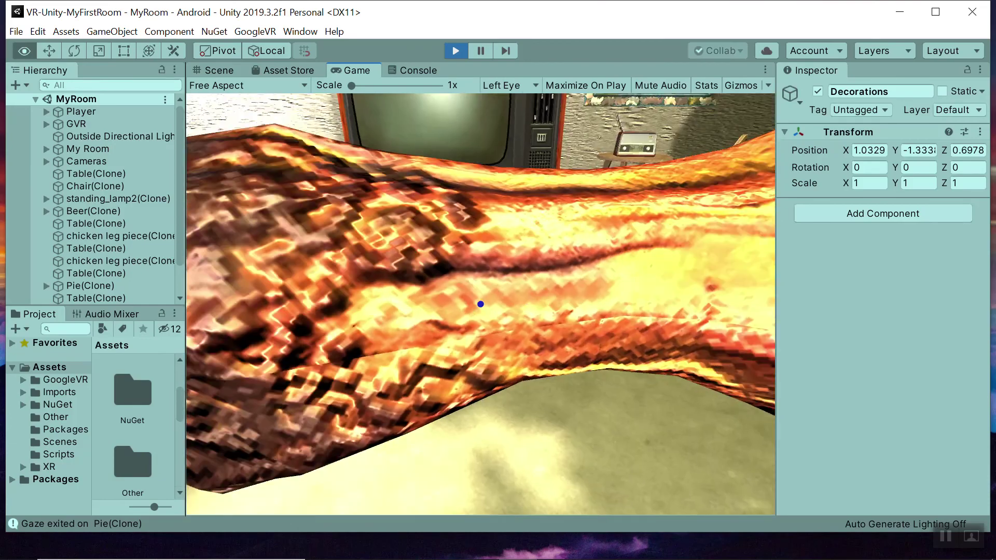
{"action": "key", "text": "alt"}
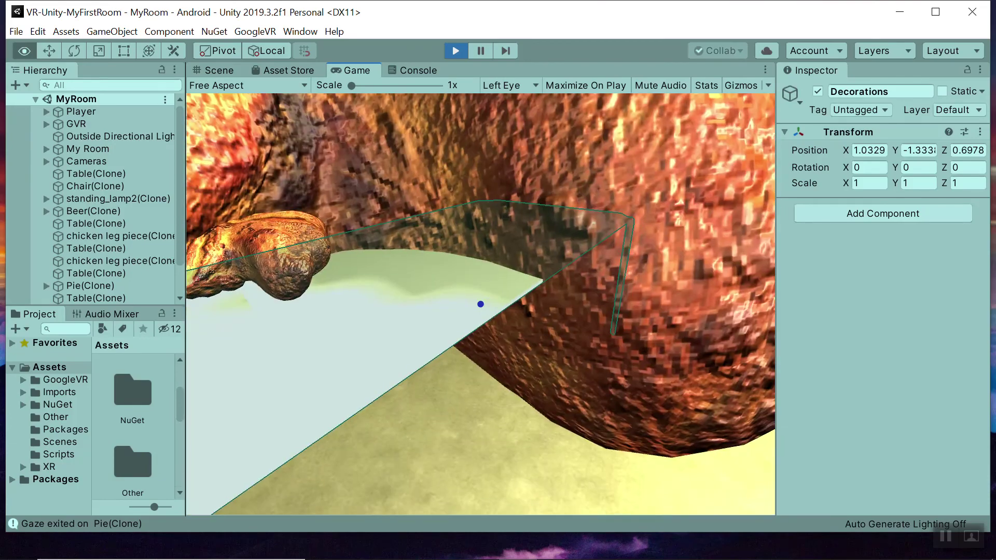
{"action": "key", "text": "alt"}
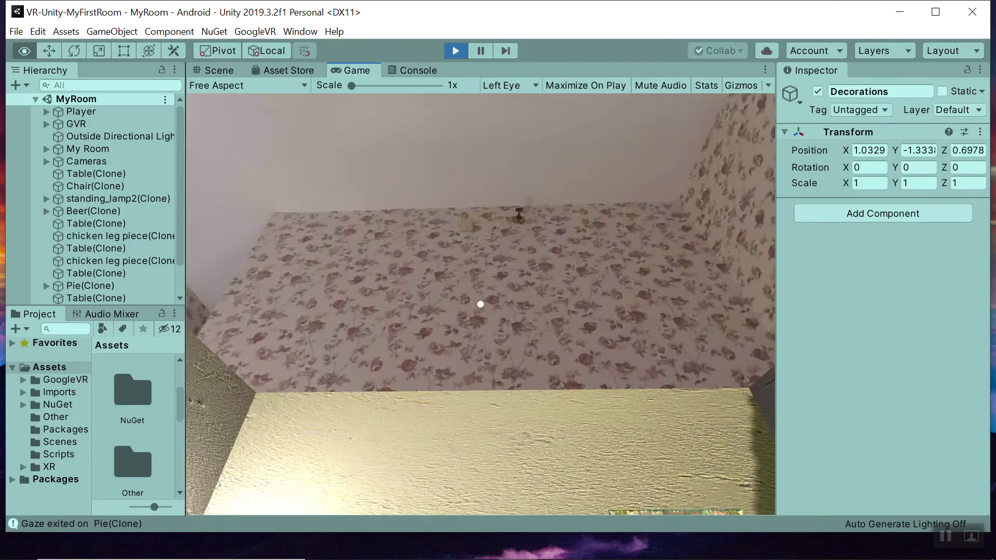
{"action": "key", "text": "alt"}
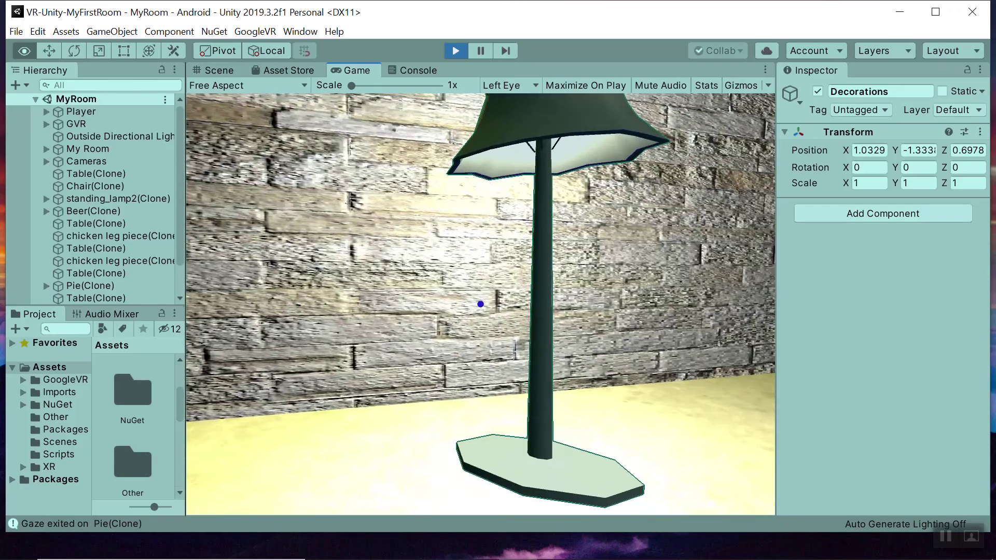
{"action": "key", "text": "alt"}
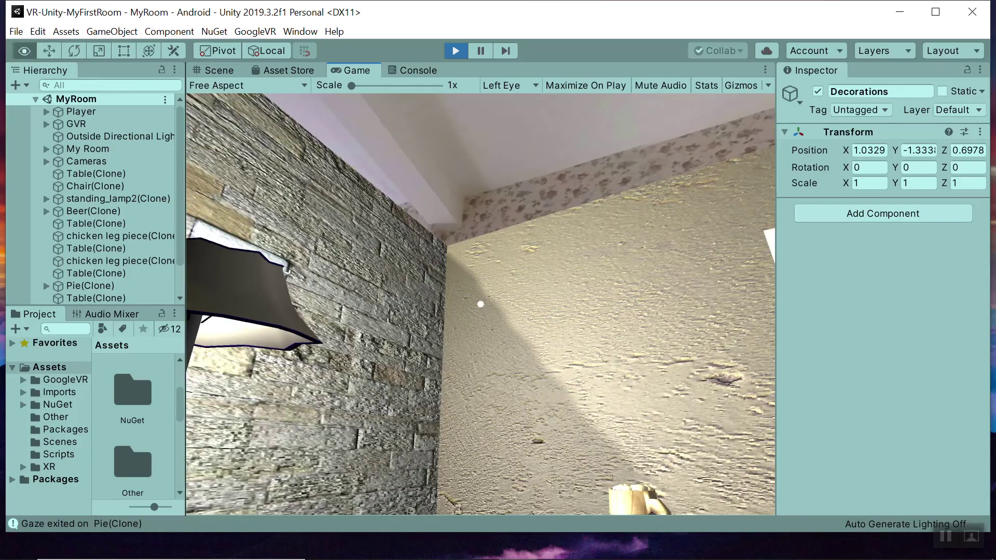
Face the wall menu above the giant chicken so its Food, Furniture and Transformations options are in view.
{"action": "key", "text": "alt"}
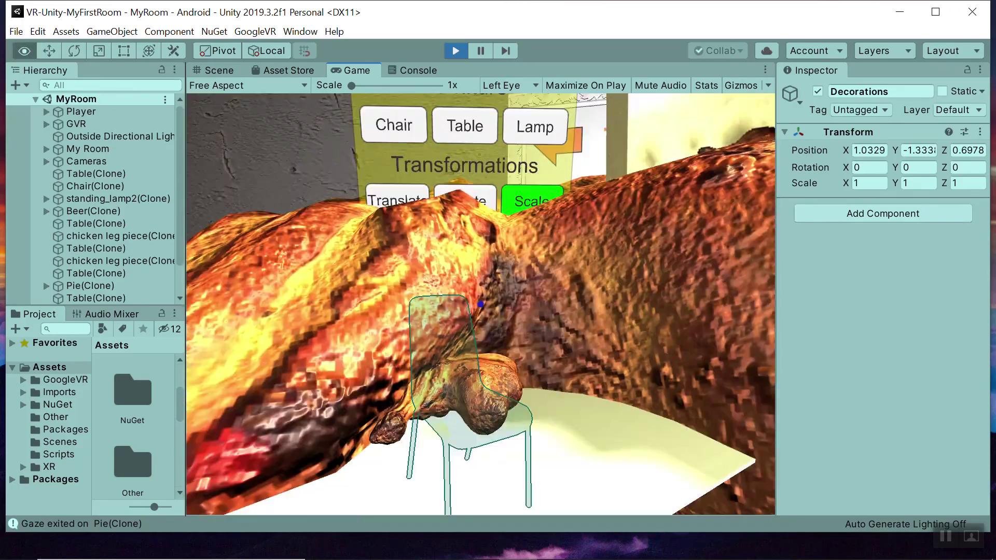
{"action": "key", "text": "alt"}
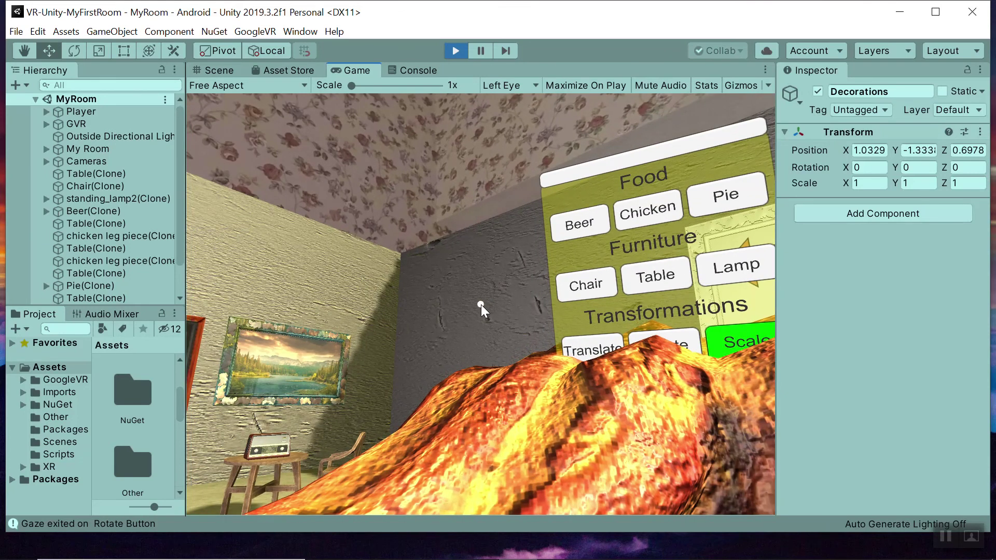
{"action": "key", "text": "alt"}
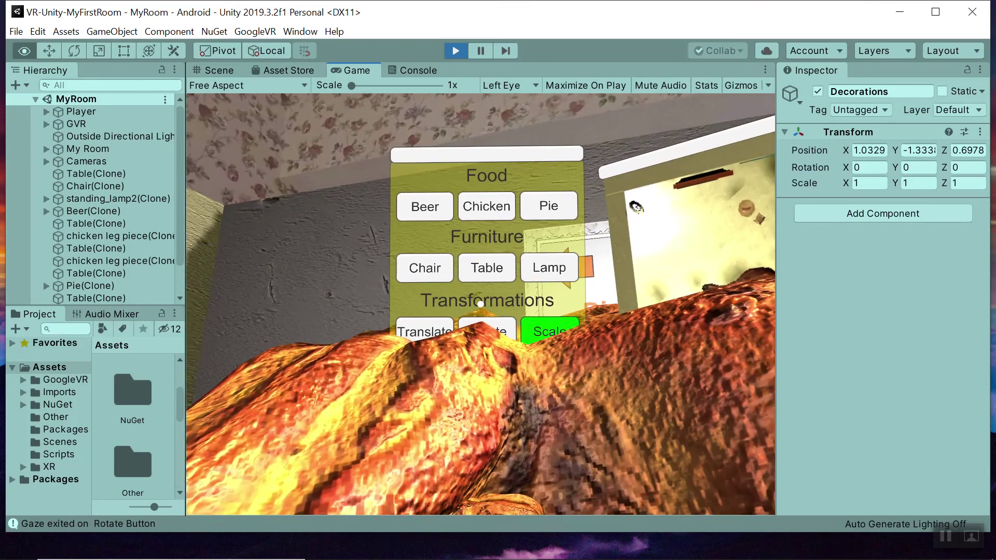
{"action": "key", "text": "alt"}
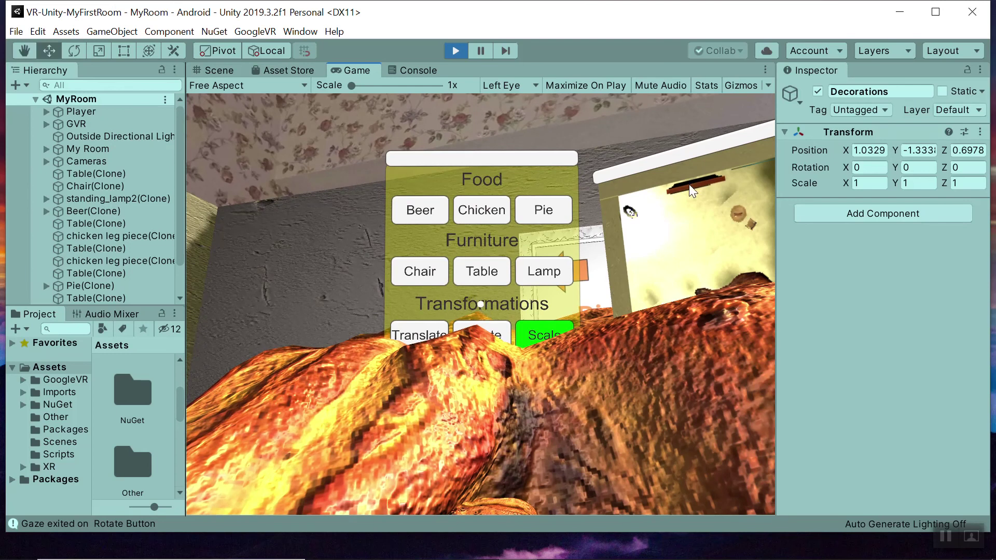